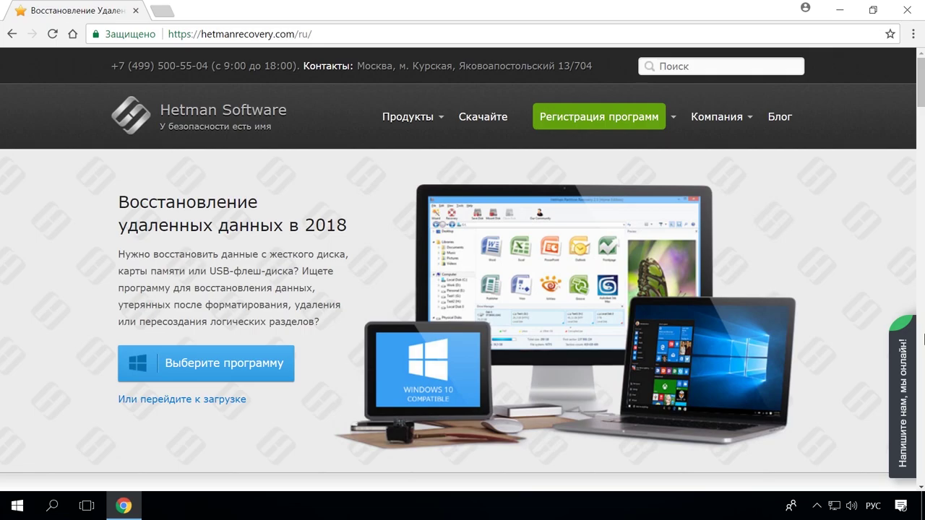
Open the Partition Recovery 2.8 product page from the company's program list and start its free download.
scroll(76, 65, down, 12)
scroll(76, 114, down, 5)
scroll(76, 114, up, 10)
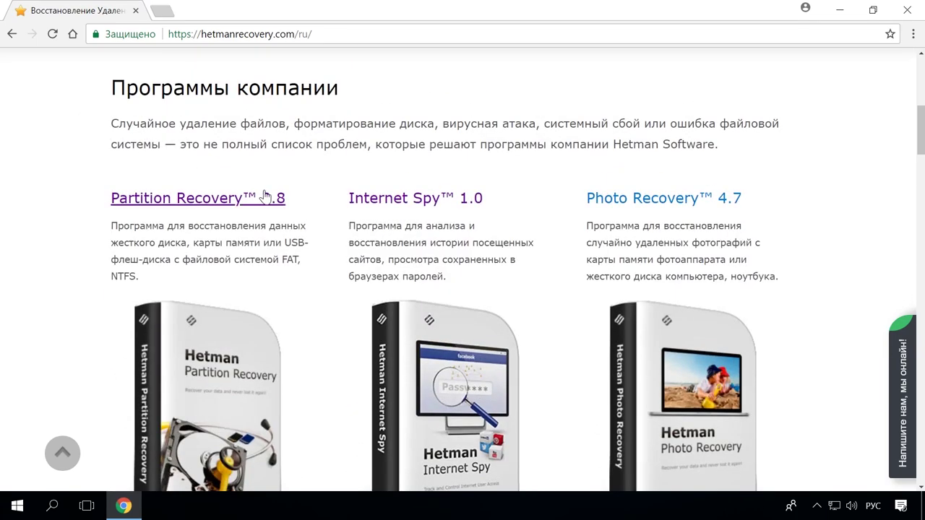
click(264, 196)
scroll(295, 202, down, 3)
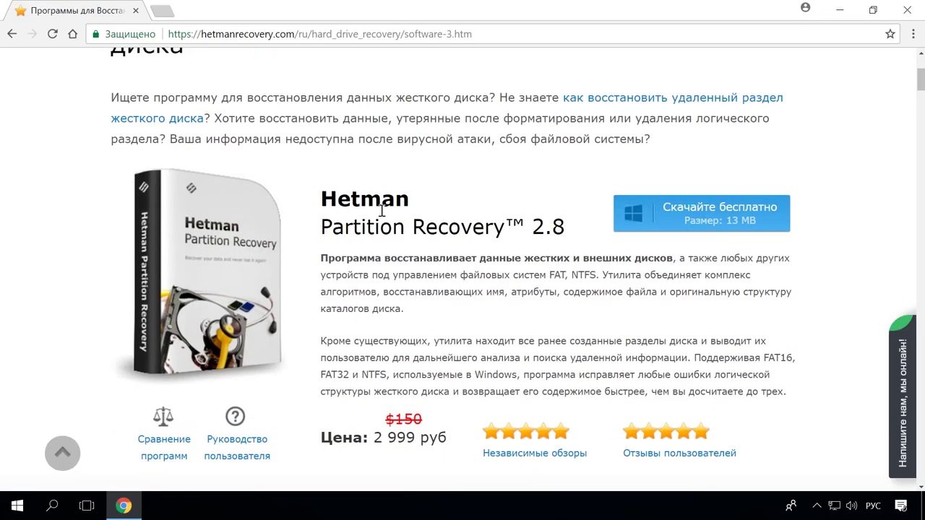
click(742, 215)
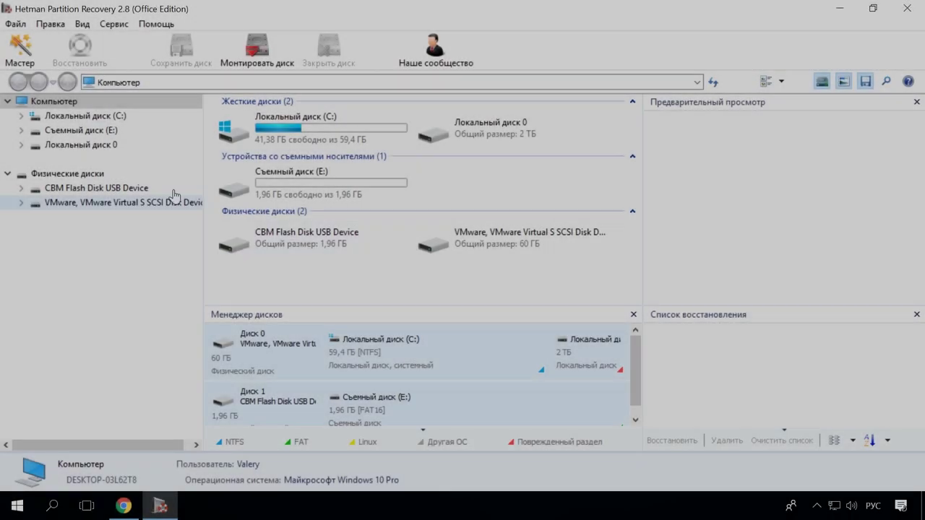
Run a quick scan of the removable disk (E:) with the file recovery wizard.
double_click(121, 132)
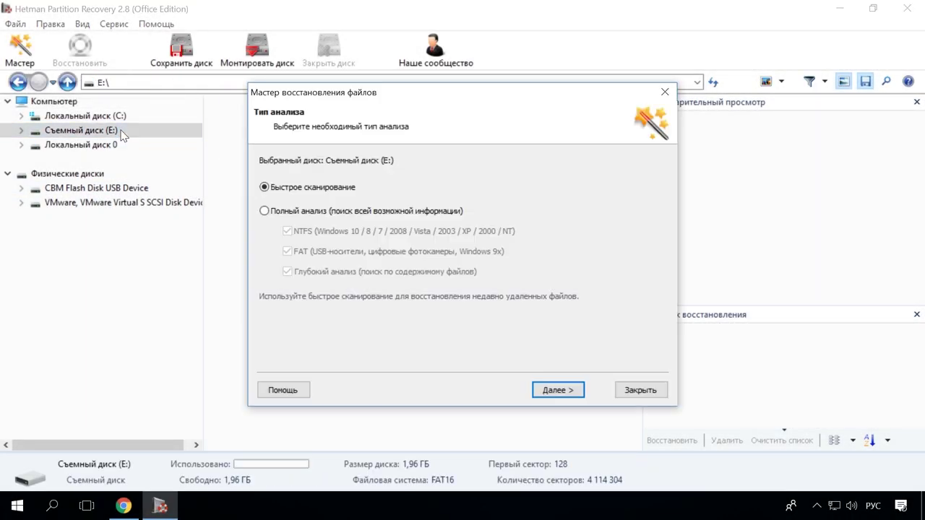
click(558, 390)
click(563, 390)
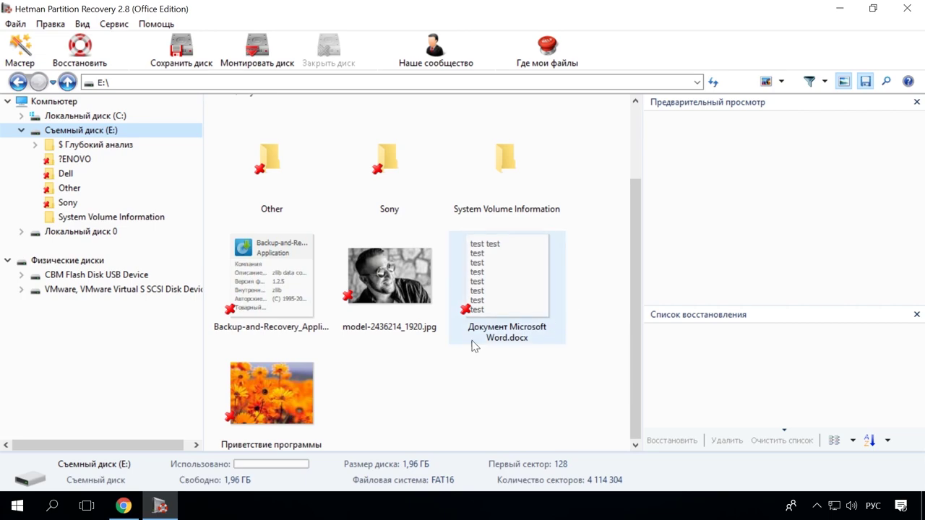
Preview the deleted flower picture, model-2436214_1920.jpg and the Microsoft Word document found on drive E:.
click(300, 373)
click(369, 279)
click(515, 290)
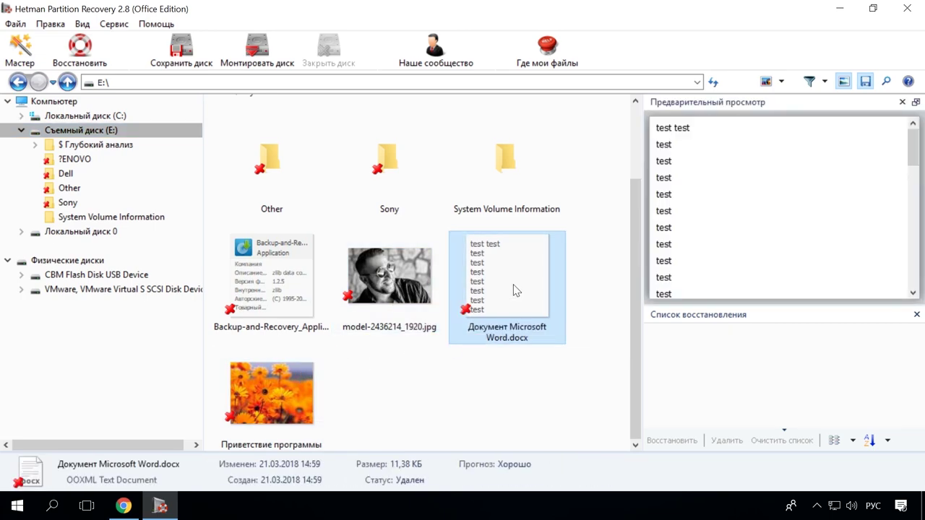
Open the deleted Sony folder, preview CB_Green_AssistVAIOButton.jpg and choose to recover it.
click(87, 204)
click(375, 163)
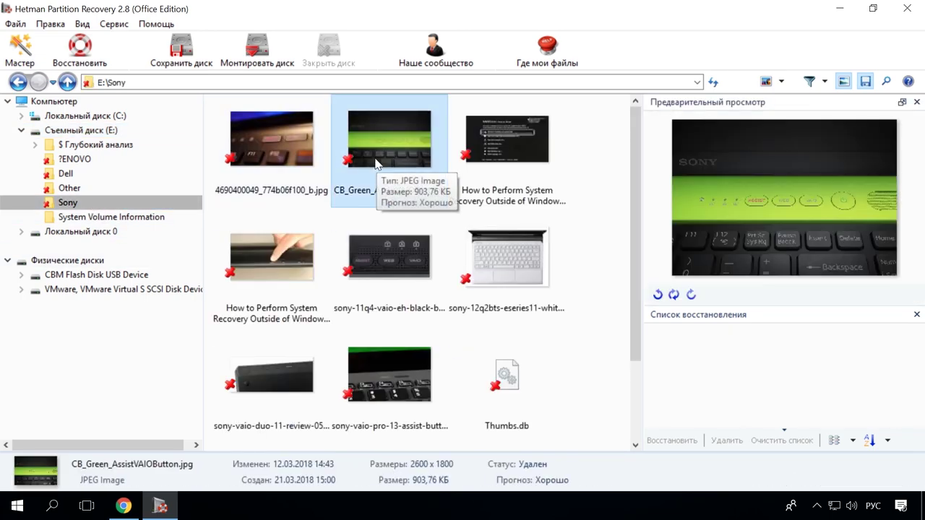
right_click(375, 163)
click(392, 168)
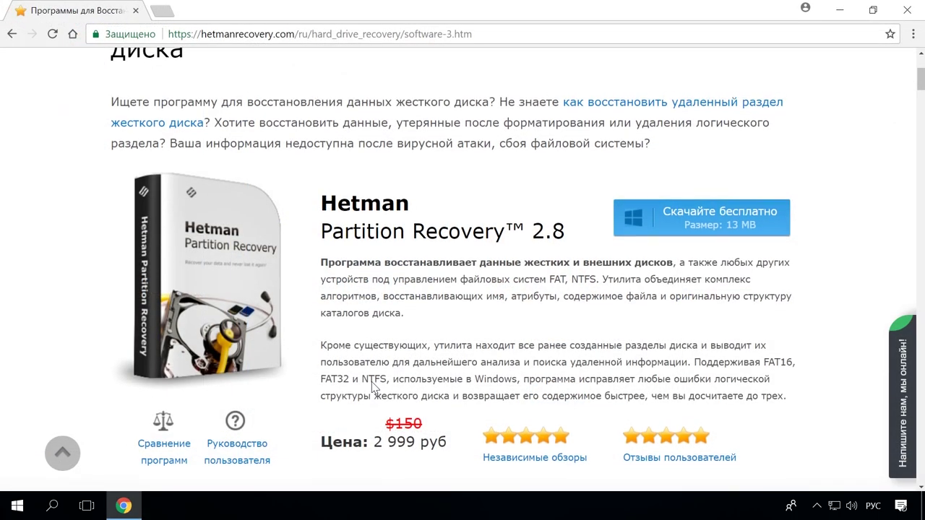
Return to the recovery website in the browser, open its blog and open the article on converting a Mac-formatted disk to Windows.
scroll(675, 209, up, 5)
click(779, 120)
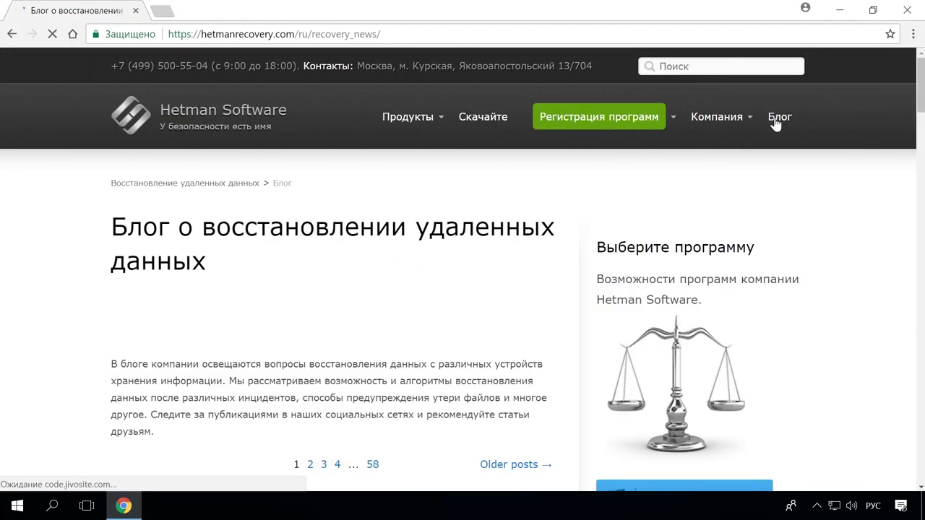
scroll(771, 217, down, 15)
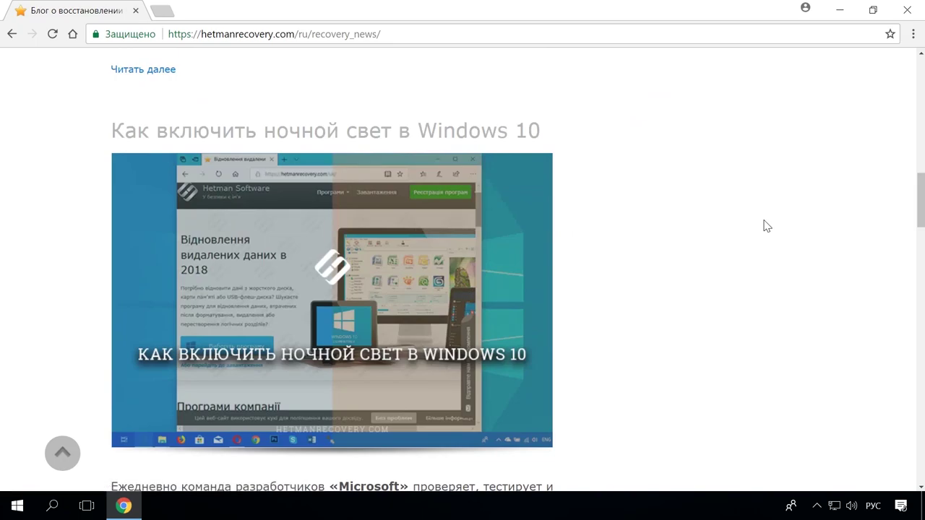
scroll(767, 226, down, 12)
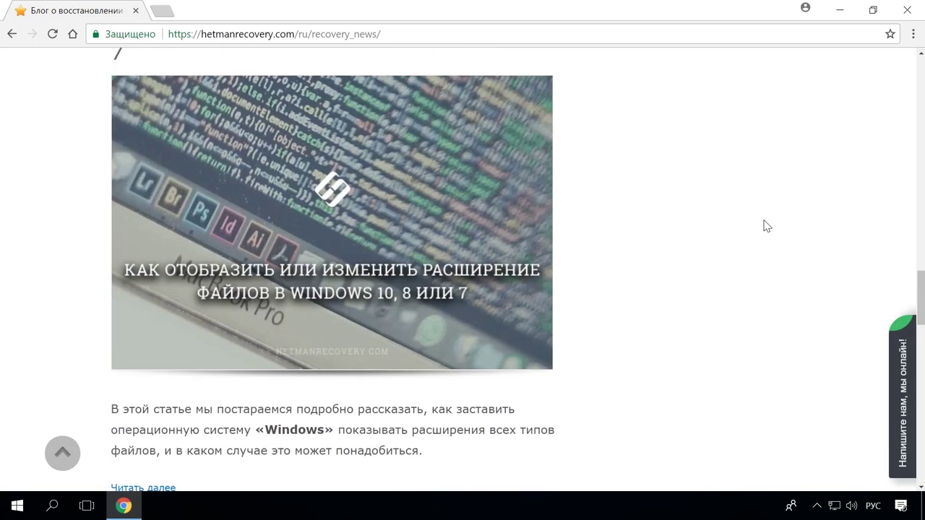
scroll(767, 227, down, 6)
click(498, 149)
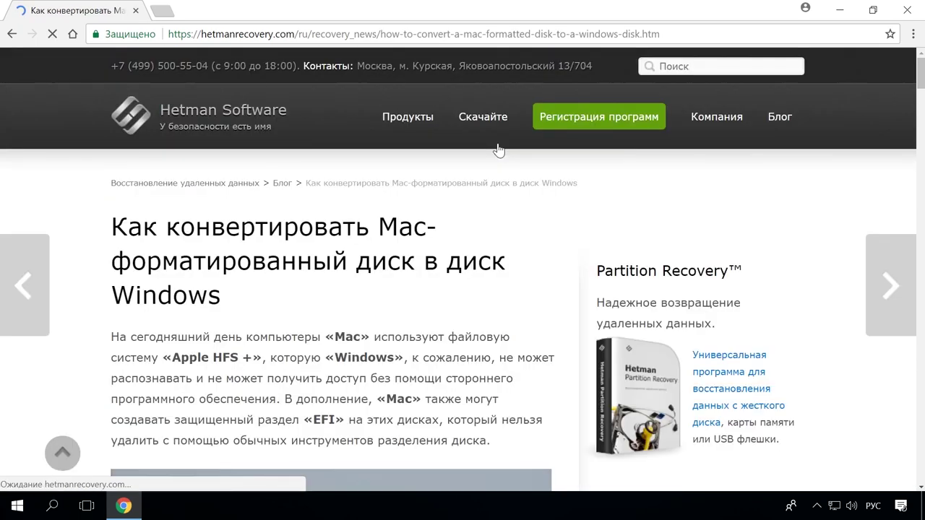
Look through the article, open the site's online chat and enter the greeting "Здравствуйте".
scroll(532, 187, down, 15)
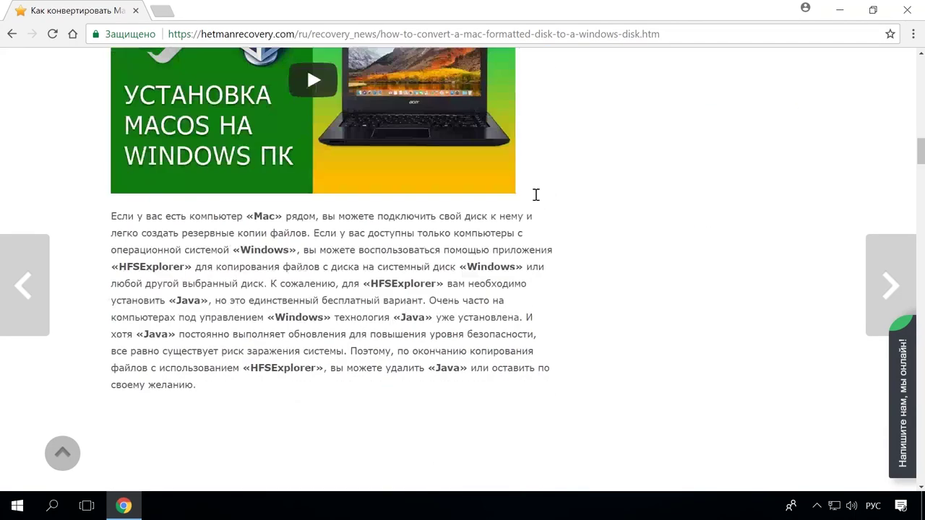
scroll(535, 194, down, 8)
click(899, 392)
text(Здравствуйте)
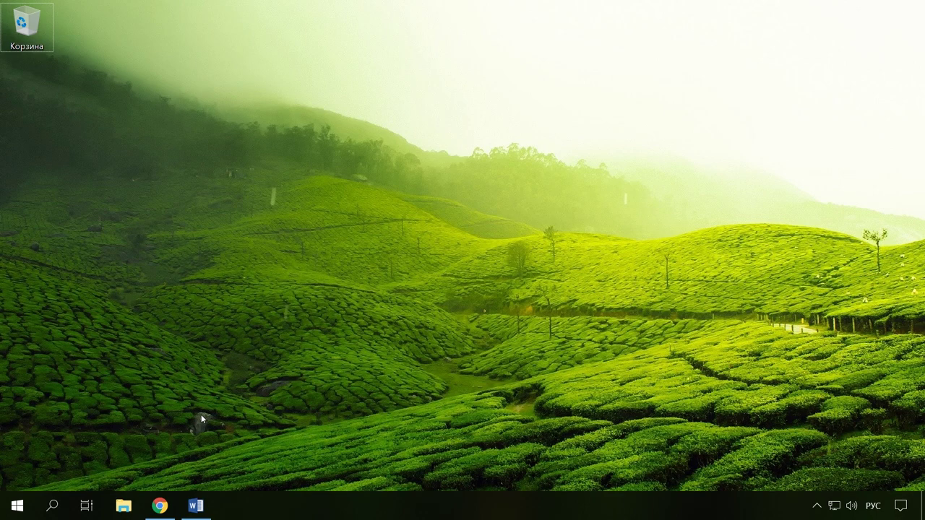
Run the Windows sound troubleshooter on the Realtek High Definition Audio speakers, then close it.
right_click(853, 508)
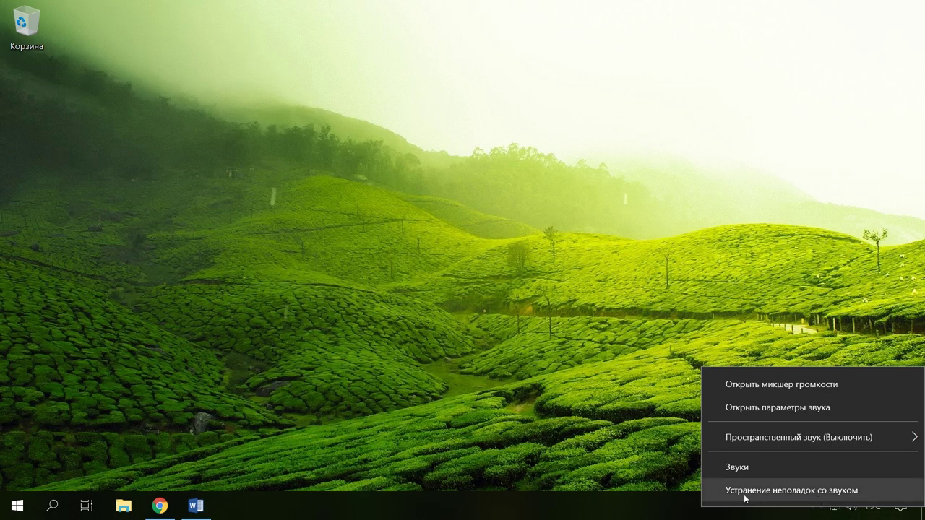
click(836, 493)
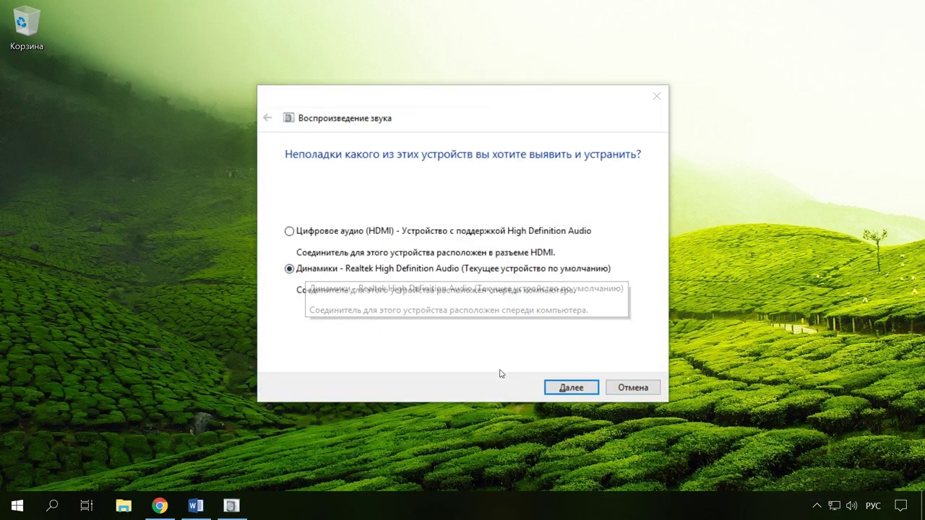
click(575, 389)
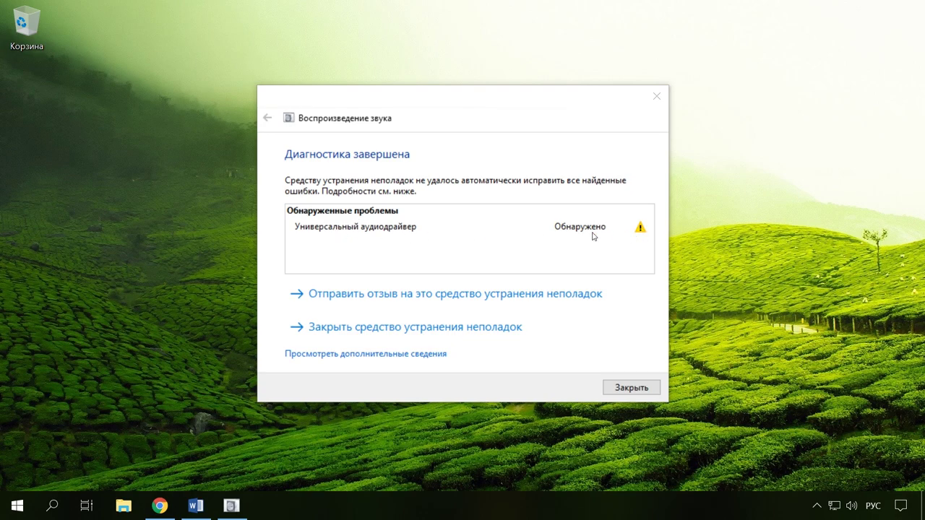
click(405, 327)
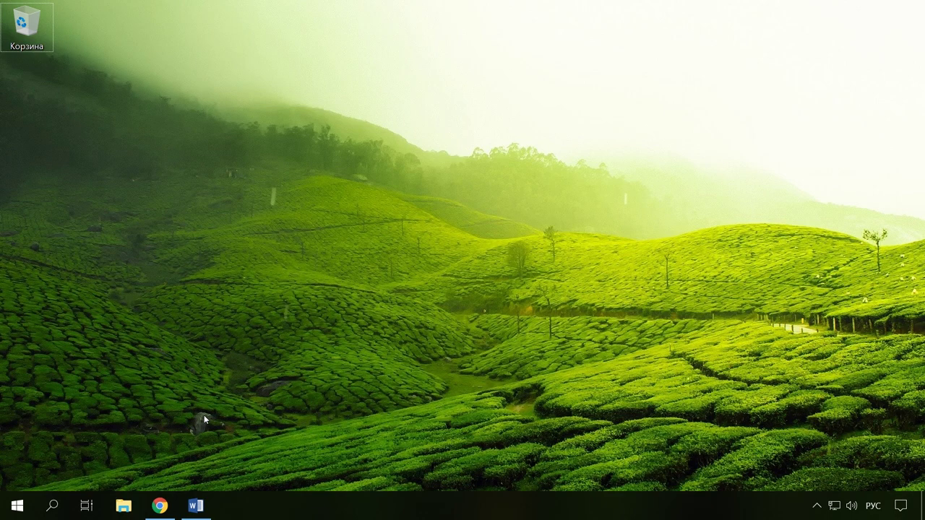
Open Device Manager, view the driver details of the Realtek High Definition Audio speakers, and return to the desktop.
right_click(22, 504)
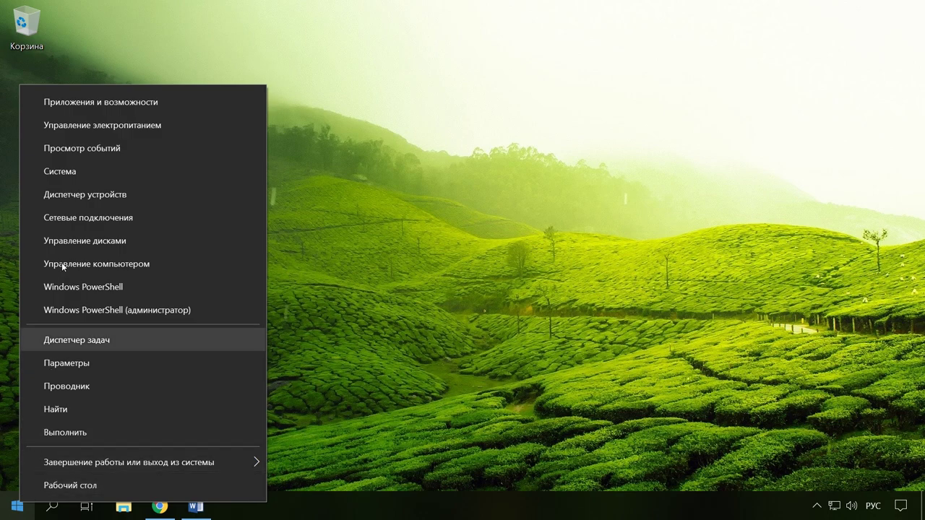
click(80, 201)
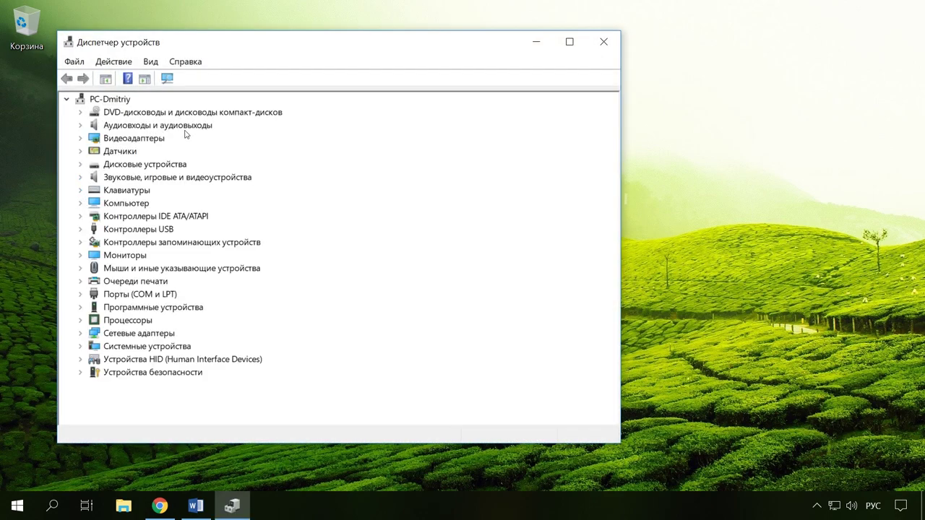
click(80, 125)
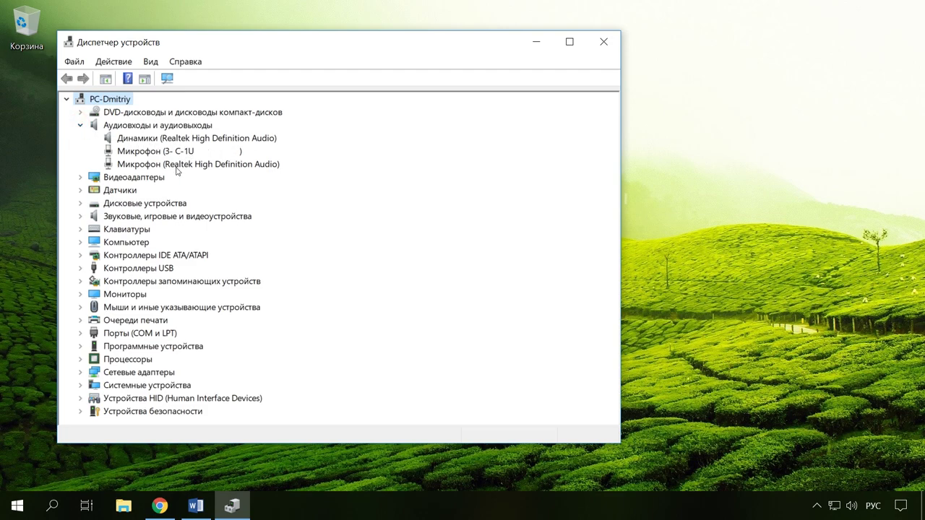
click(156, 142)
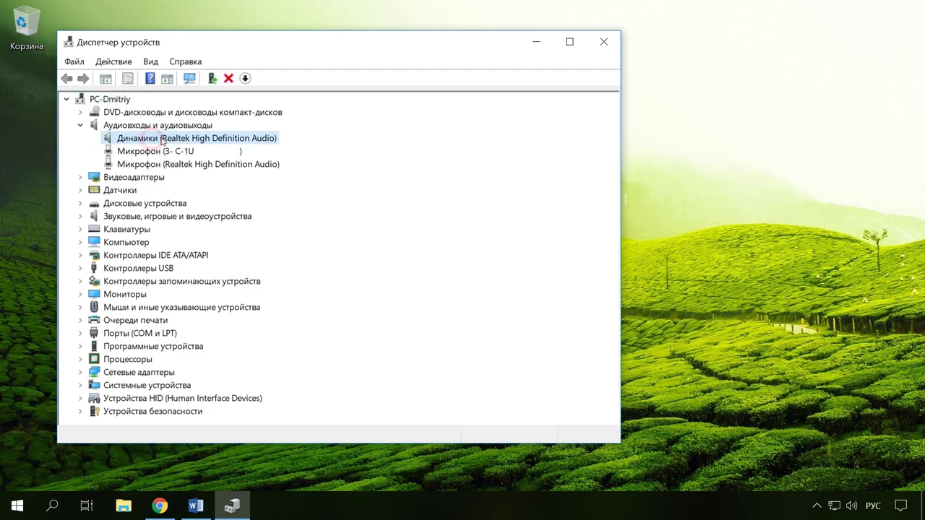
right_click(170, 144)
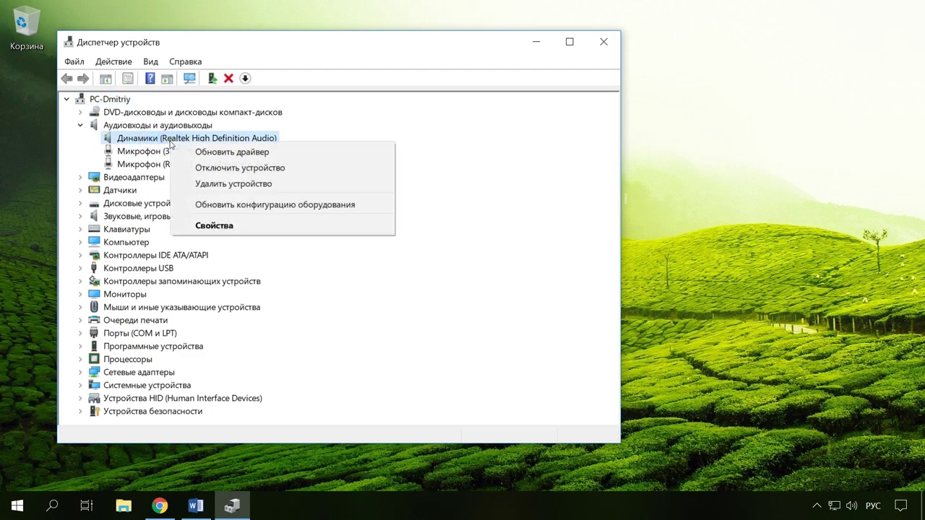
click(226, 225)
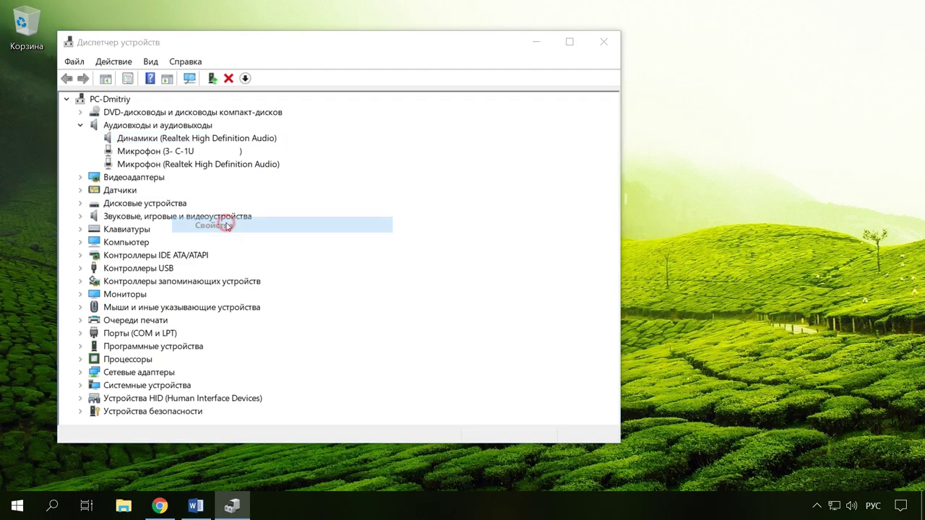
click(254, 115)
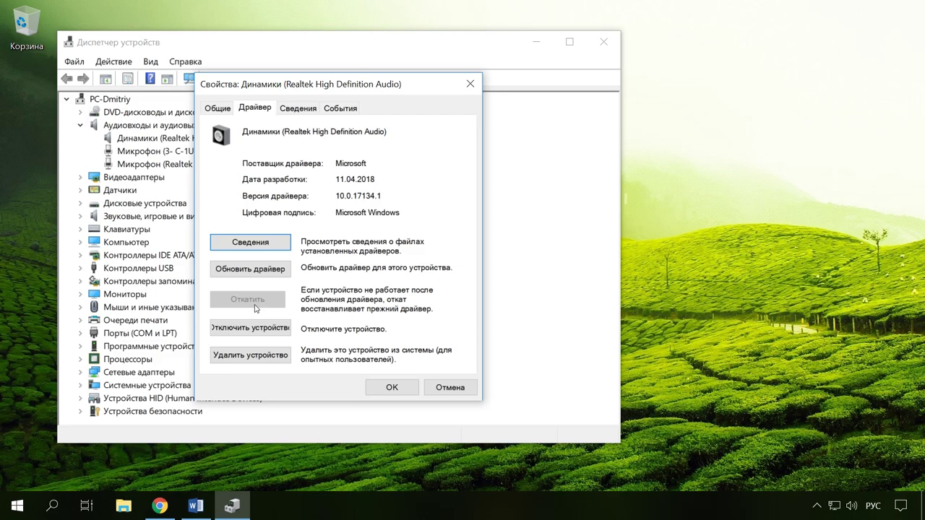
key(super+d)
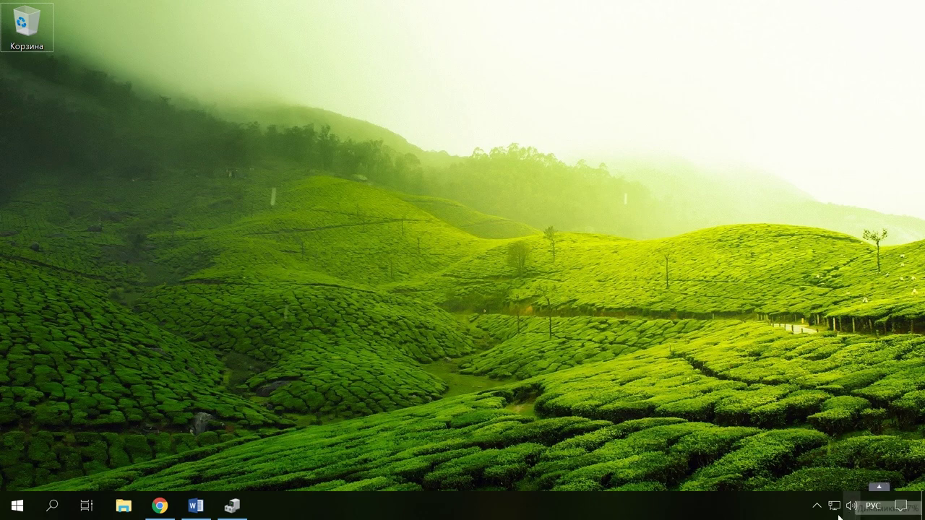
Run a driver update for the Realtek High Definition Audio speakers from their properties, then close the properties.
click(232, 505)
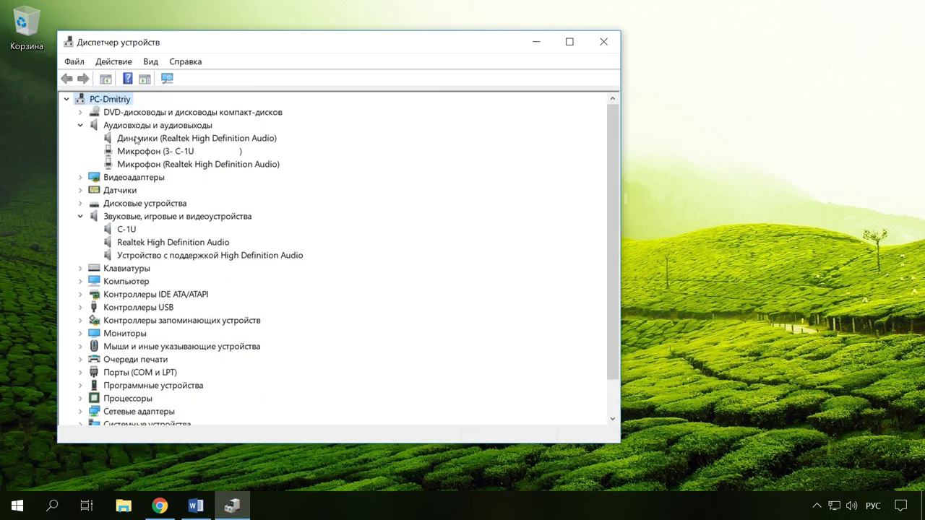
click(136, 139)
right_click(135, 138)
click(191, 223)
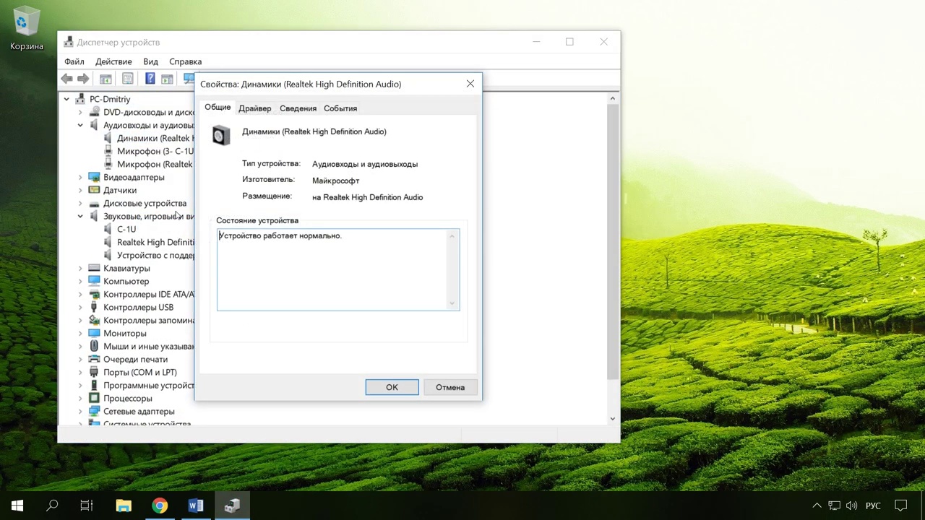
click(253, 109)
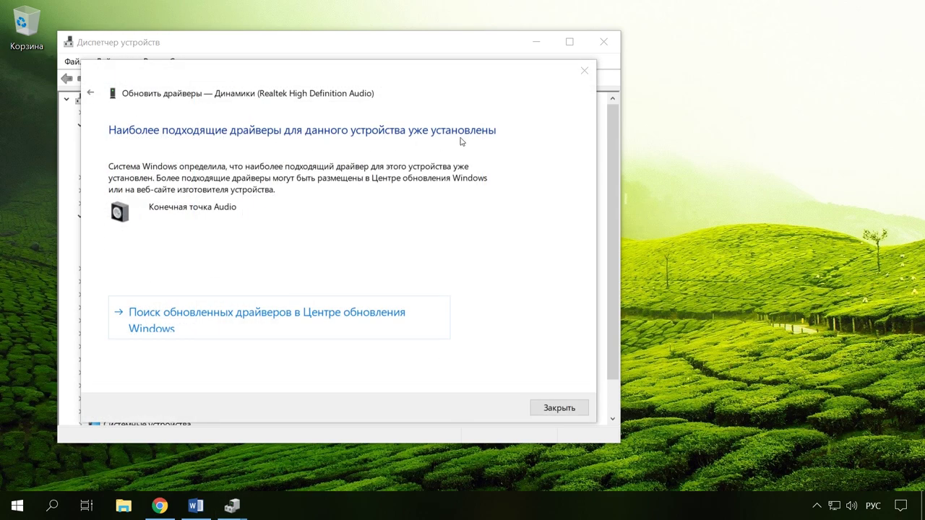
click(585, 70)
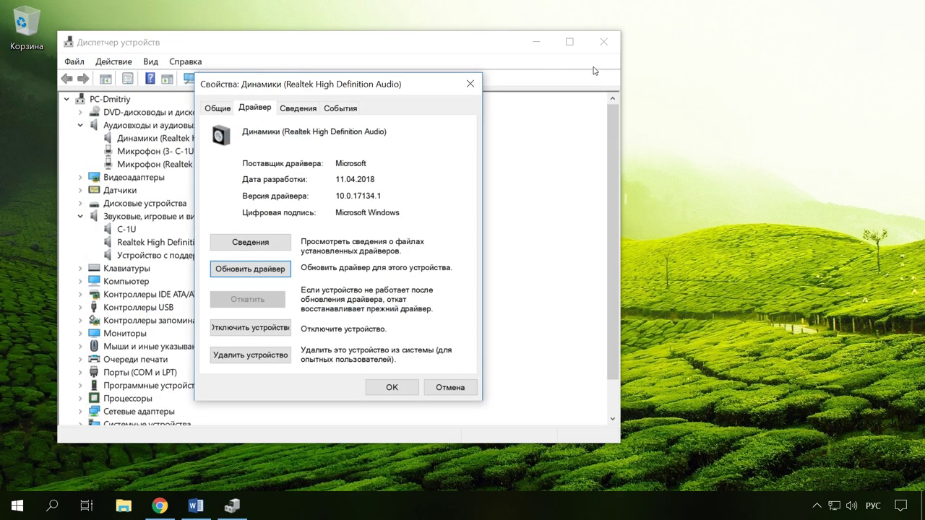
click(473, 86)
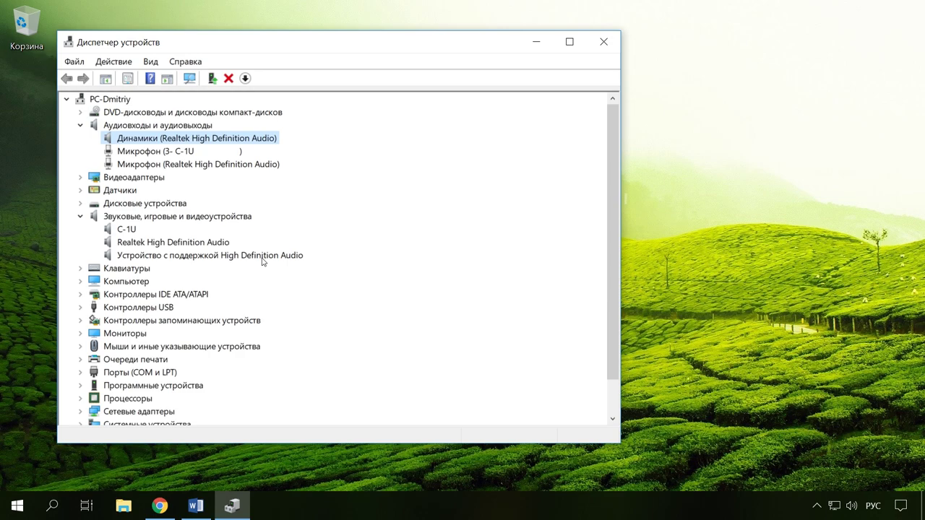
Select "Устройство с поддержкой High Definition Audio" among the sound, game and video devices.
key(XF86AudioRaiseVolume)
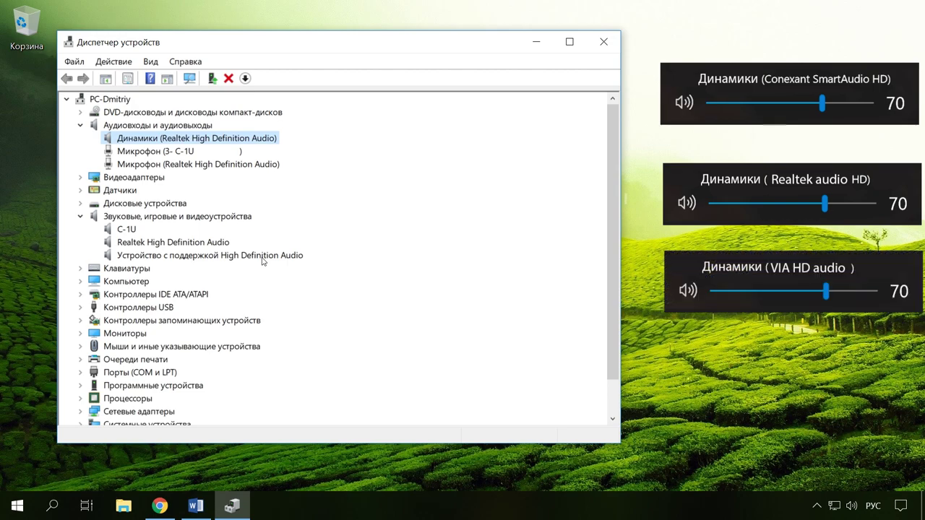
click(263, 255)
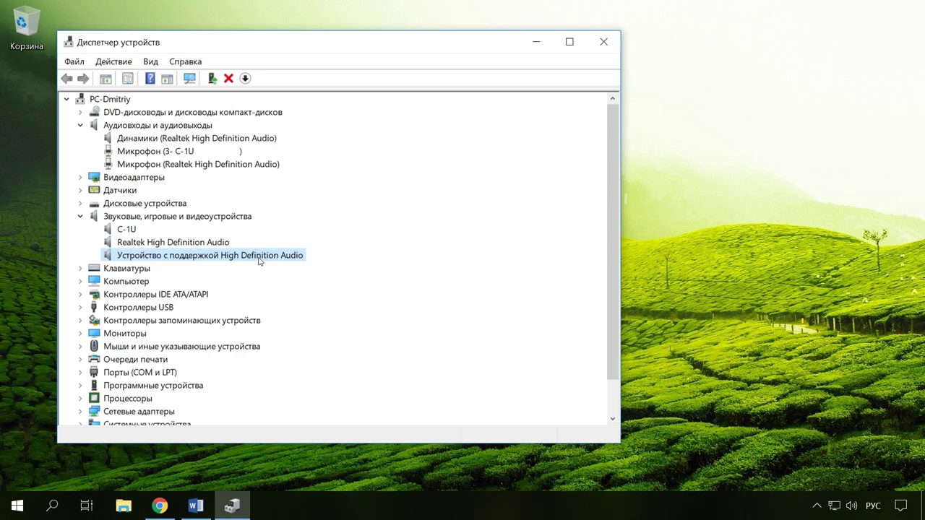
Run msinfo32 to find the computer model and search Google for "Модель HP Compaq 8200 Elite SFF PC".
click(53, 509)
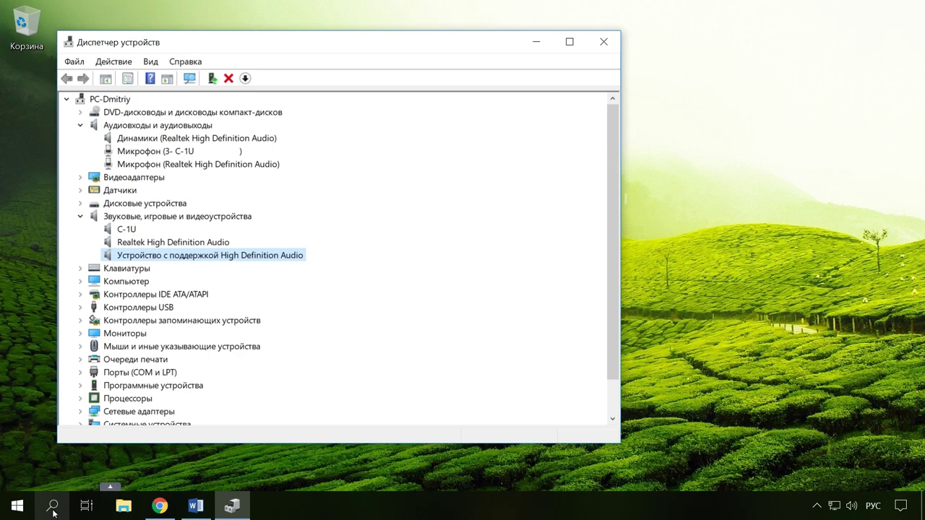
key(super+r)
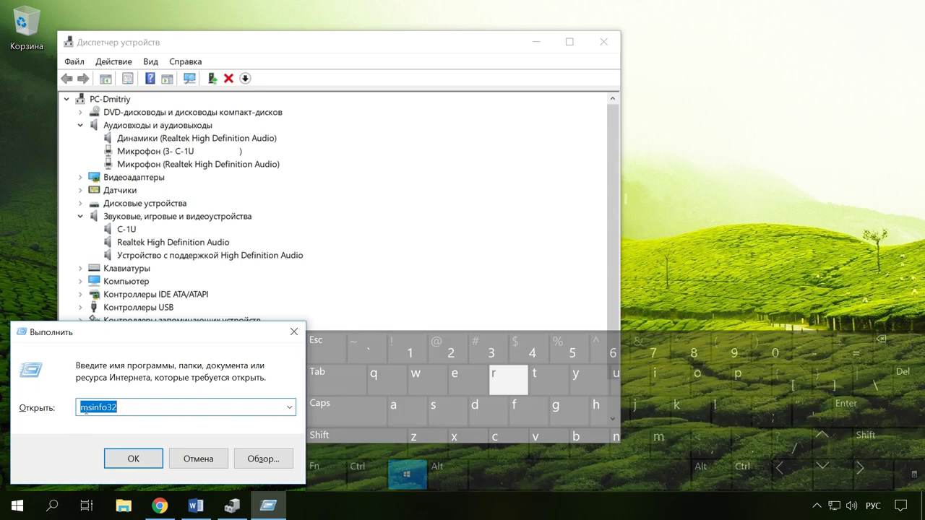
click(135, 459)
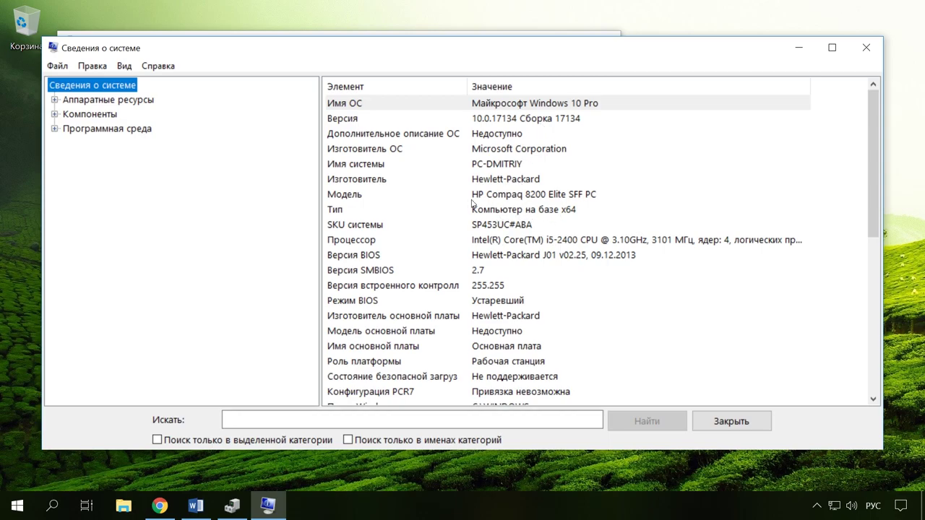
click(542, 199)
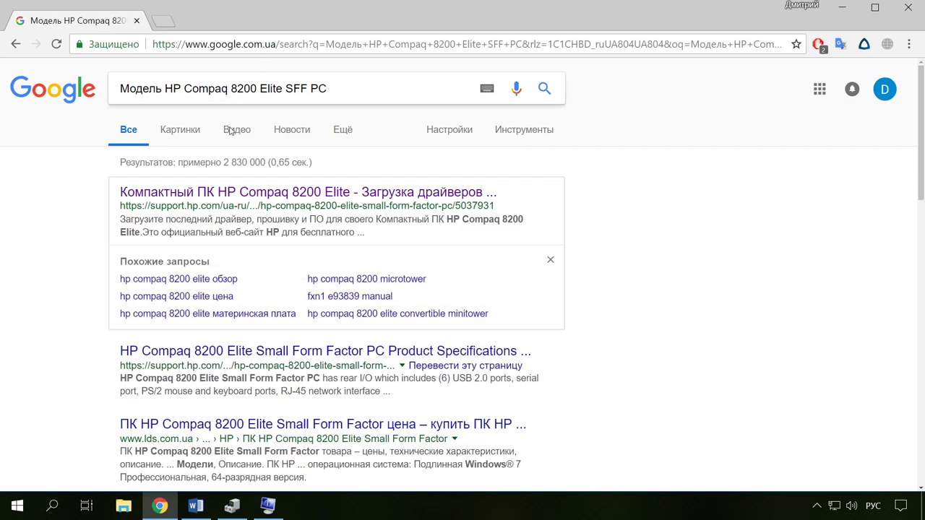
Open the HP Compaq 8200 Elite driver download page and set the operating system to Windows, version Windows 8 (64-разрядная).
click(302, 201)
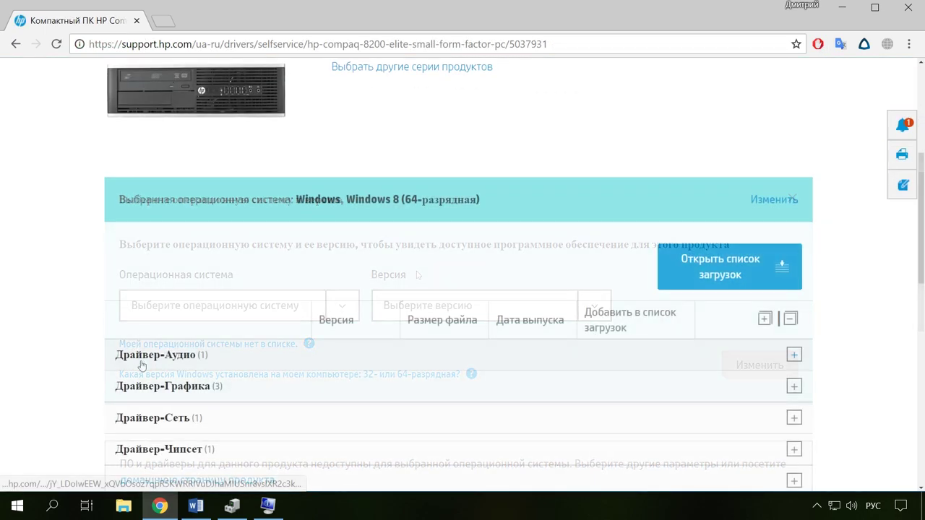
click(163, 359)
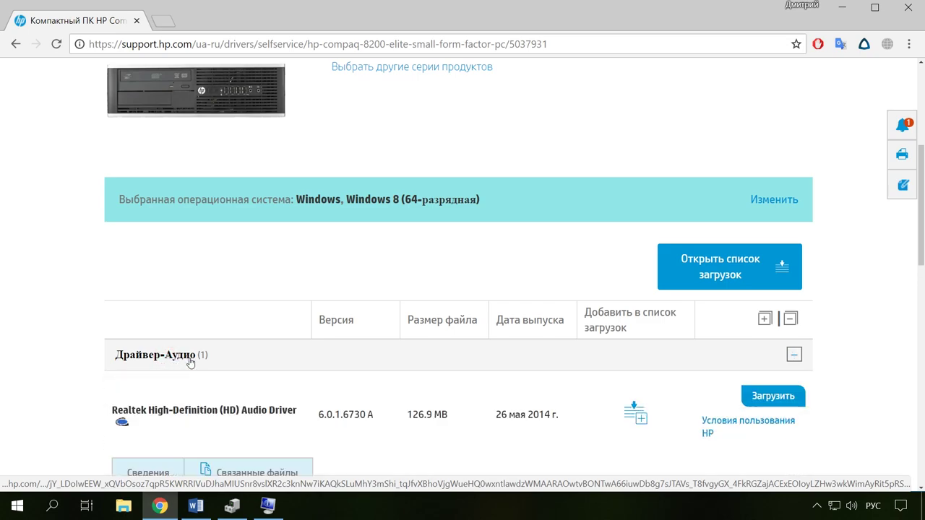
scroll(323, 335, down, 2)
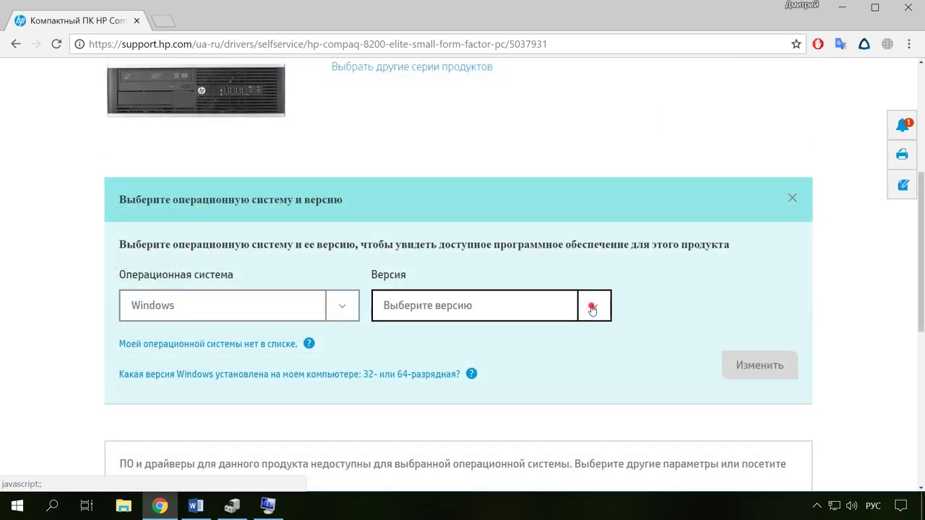
click(592, 307)
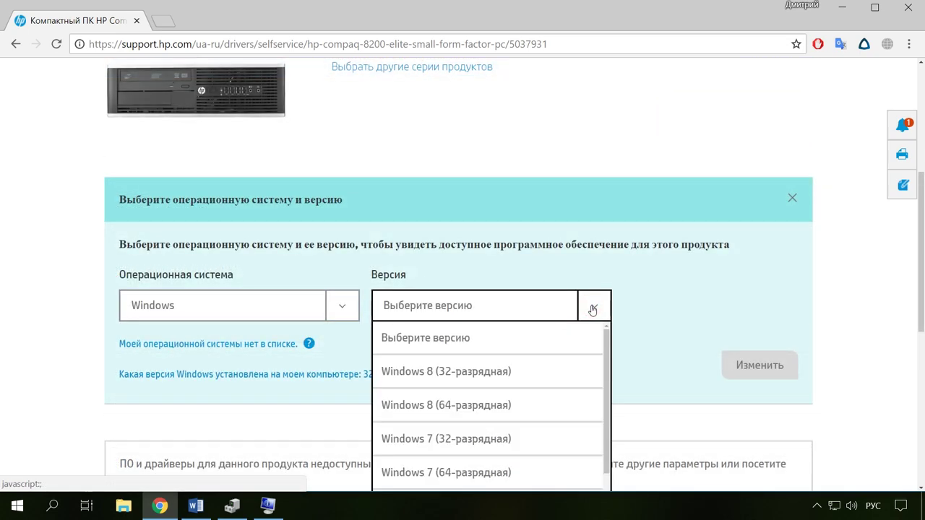
scroll(470, 416, down, 3)
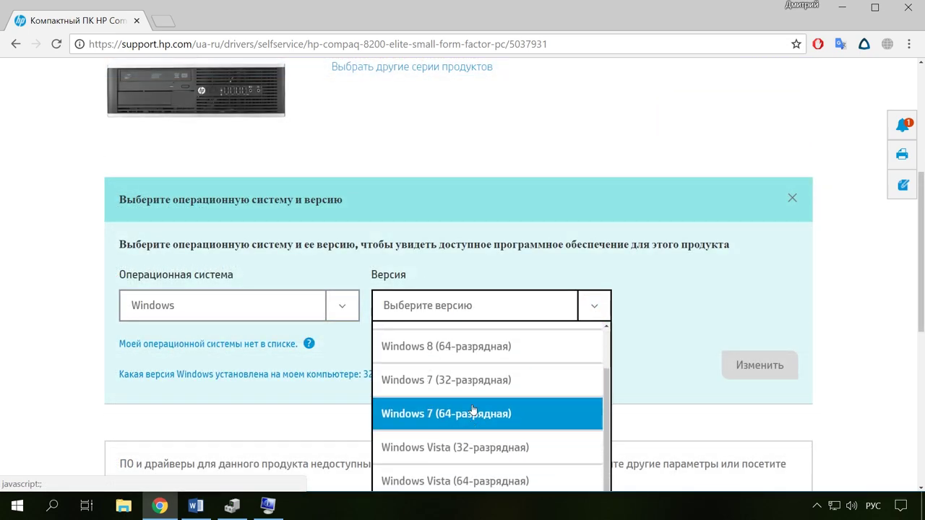
scroll(473, 401, up, 3)
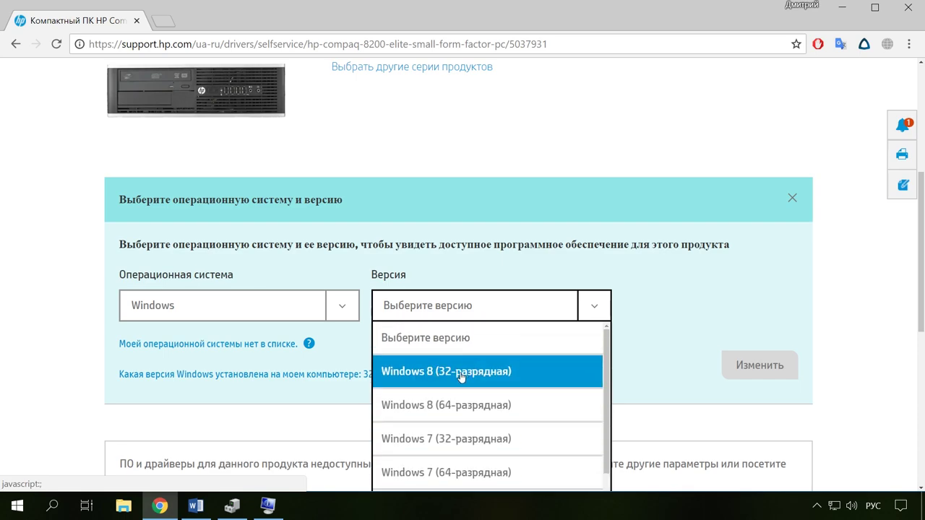
click(476, 417)
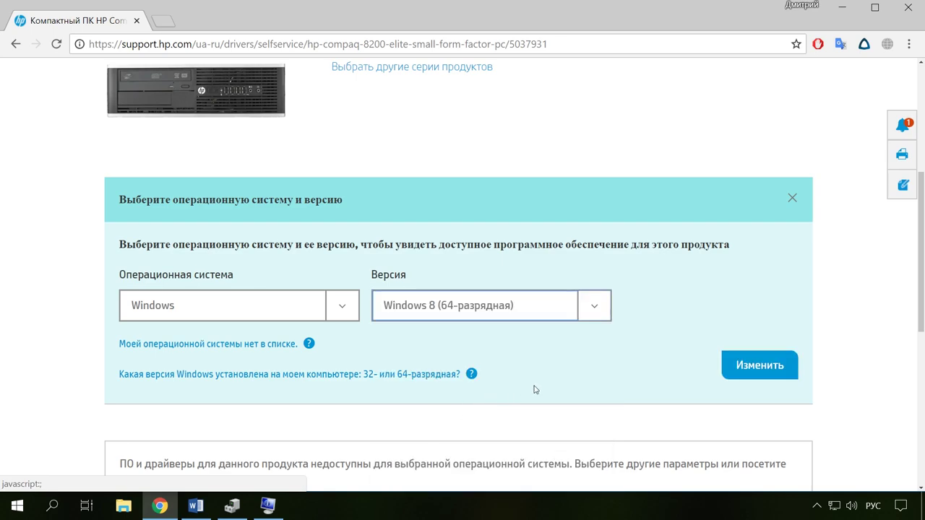
click(746, 369)
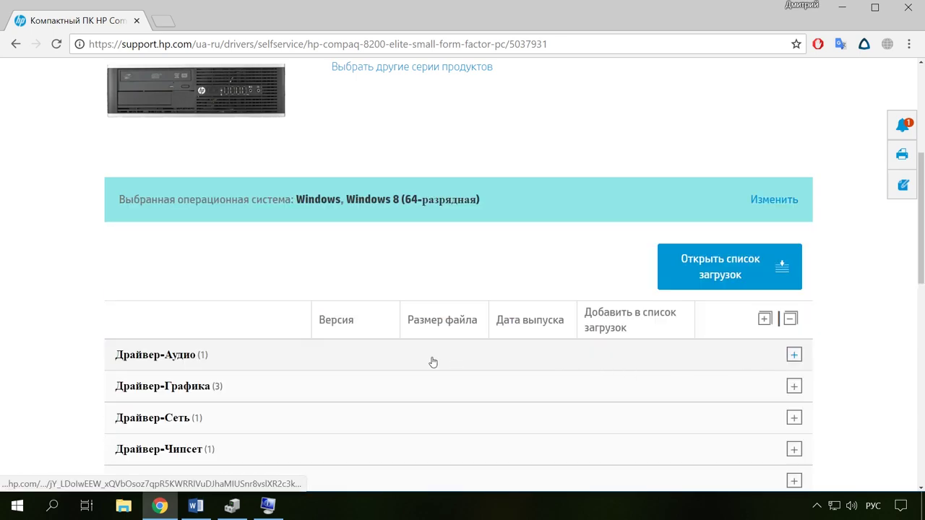
Download the Realtek High-Definition (HD) Audio Driver from the audio drivers and run sp59642.exe, allowing it to make changes.
click(164, 362)
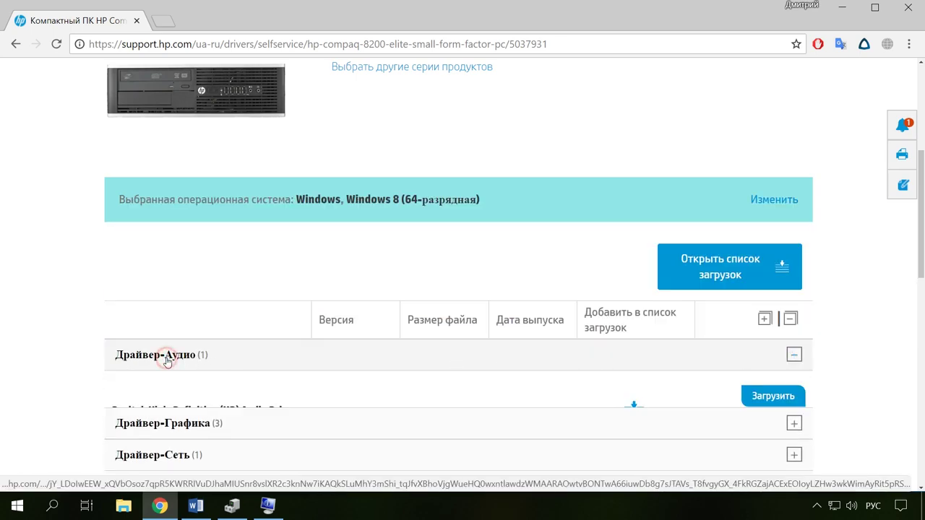
scroll(180, 361, down, 2)
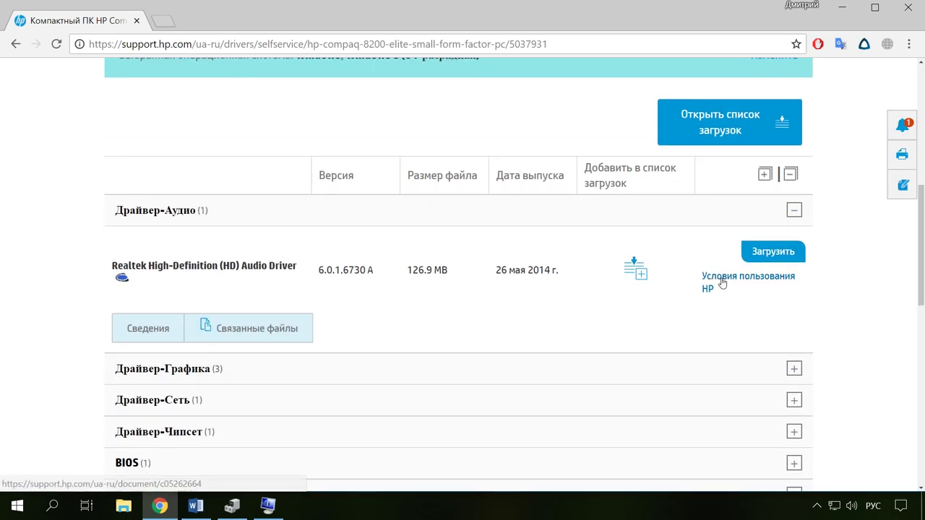
click(777, 258)
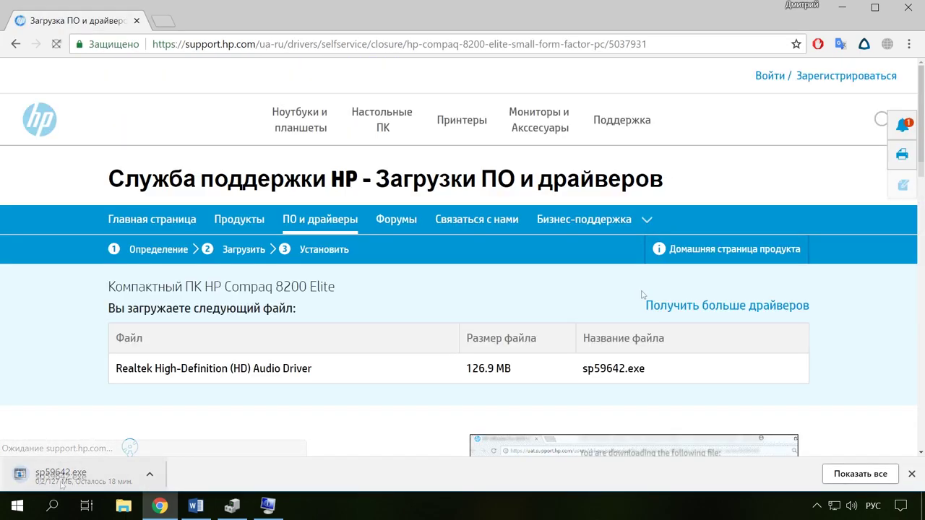
click(61, 482)
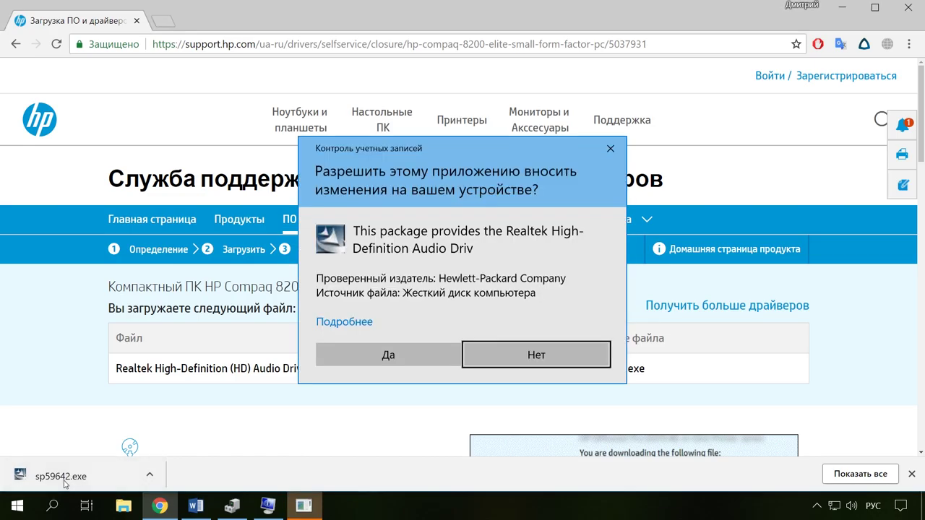
click(386, 356)
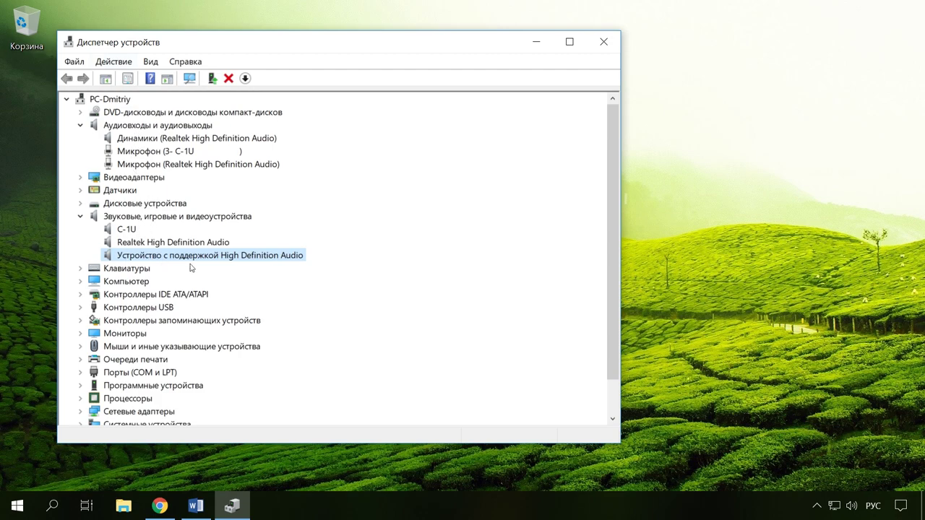
Uninstall the "Микрофон (Realtek High Definition Audio)" device in Device Manager and rescan for hardware changes.
click(152, 164)
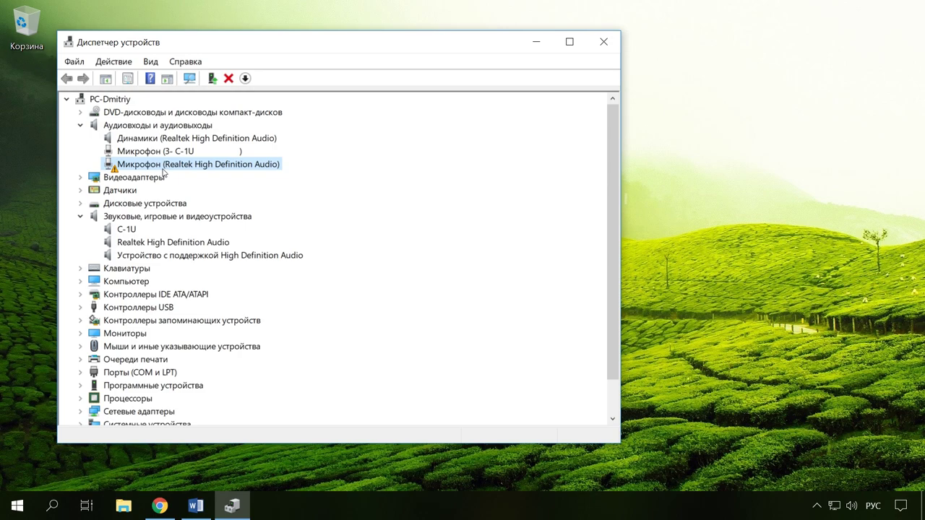
right_click(163, 167)
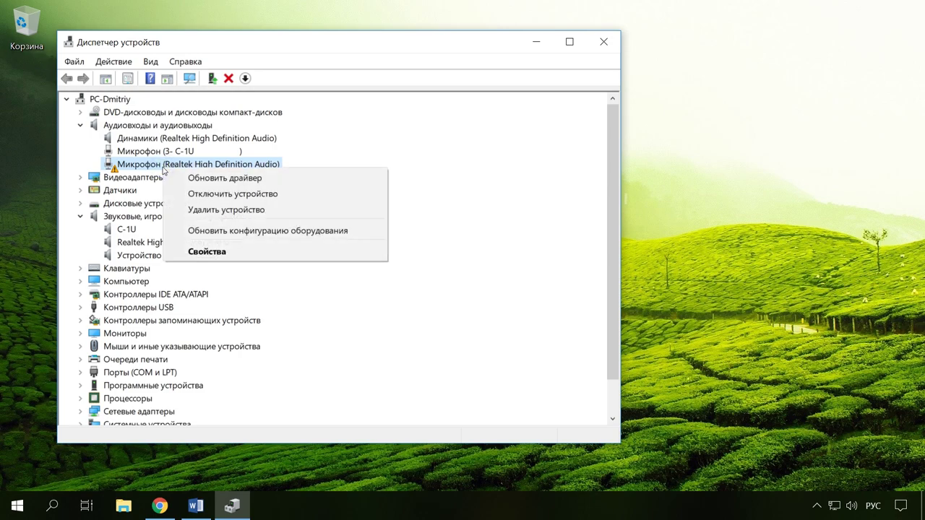
click(214, 211)
click(485, 310)
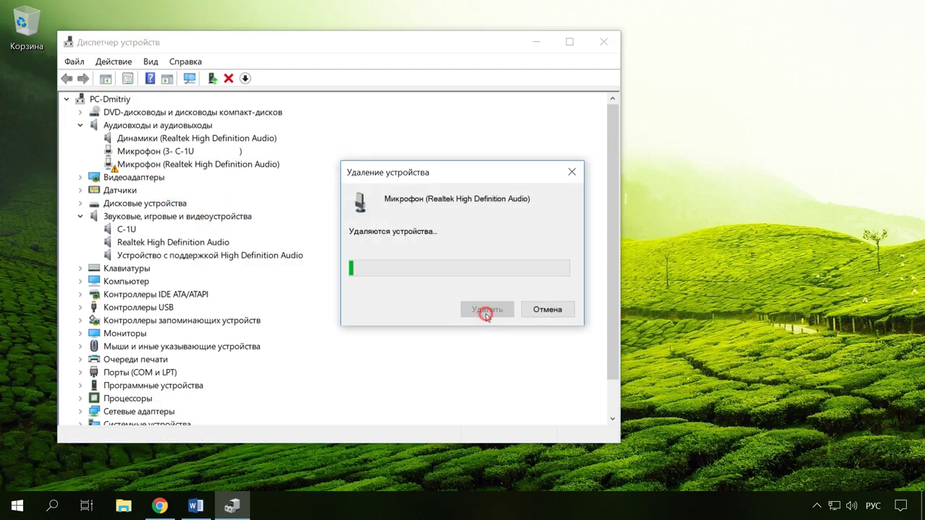
click(115, 62)
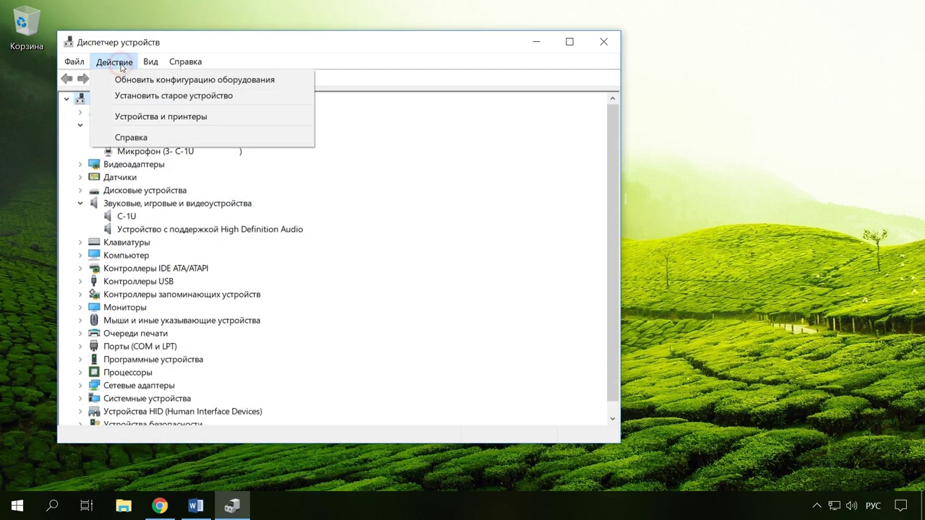
click(211, 81)
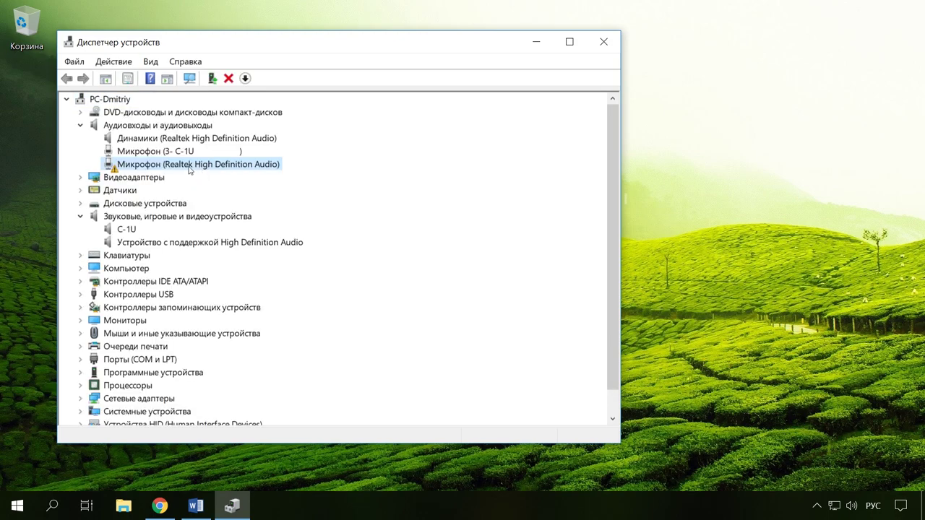
Check the HP driver download page, return to Device Manager and start a driver update for the Realtek High Definition Audio microphone.
click(160, 506)
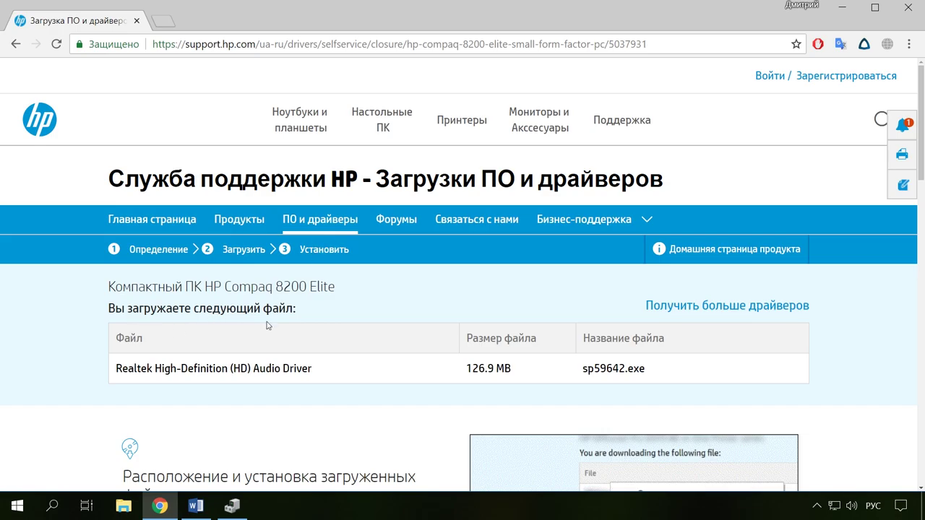
click(850, 6)
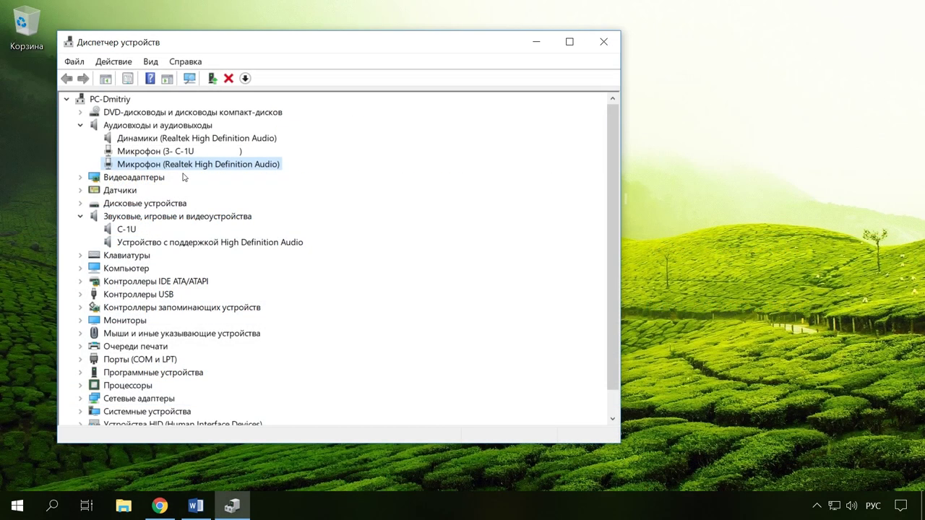
right_click(136, 165)
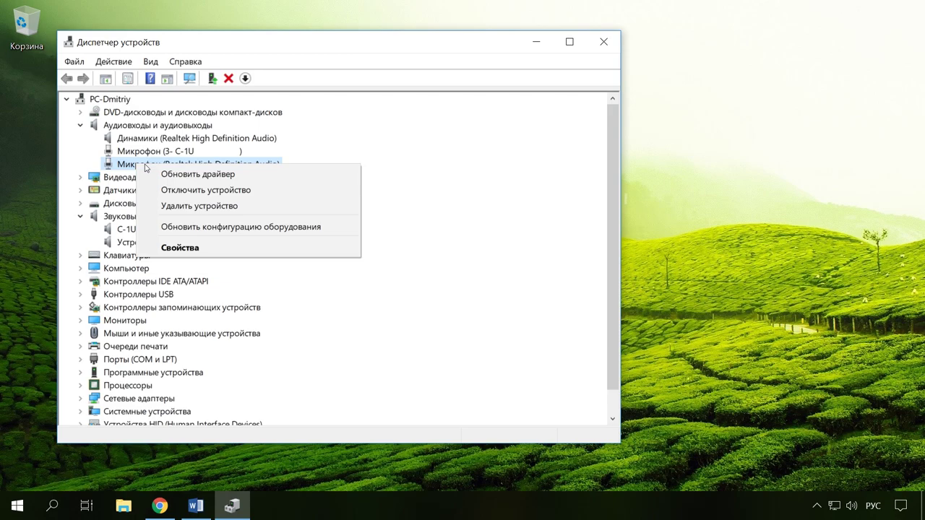
click(221, 177)
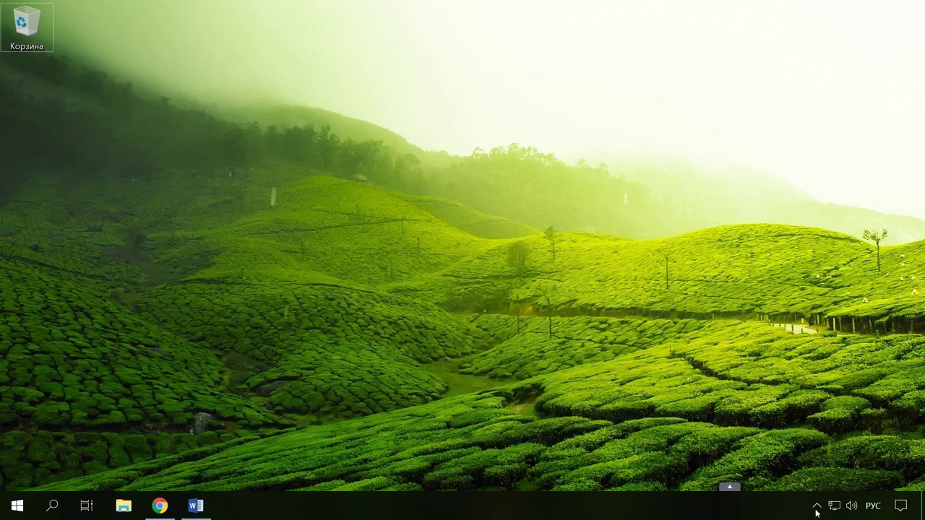
Open the Windows sound settings and check whether disabled and disconnected playback devices are set to be shown.
right_click(852, 512)
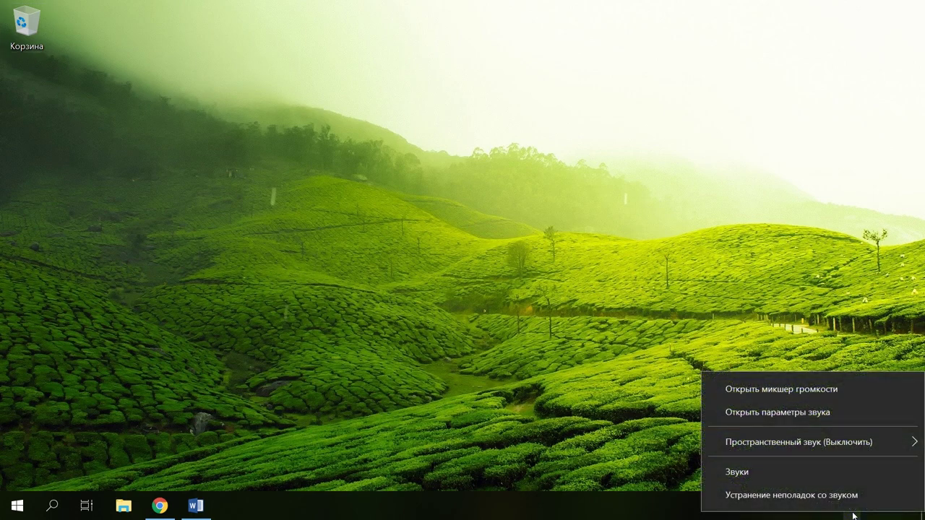
click(779, 476)
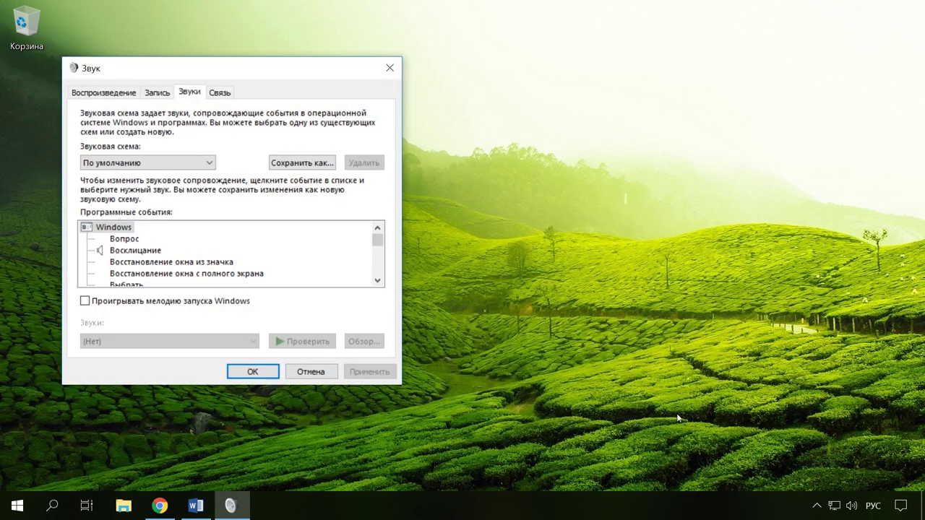
click(105, 94)
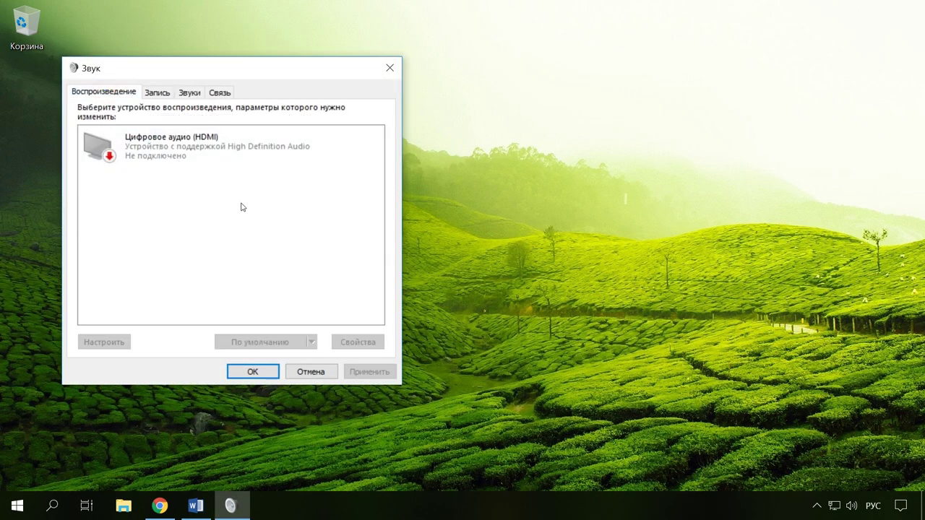
right_click(207, 184)
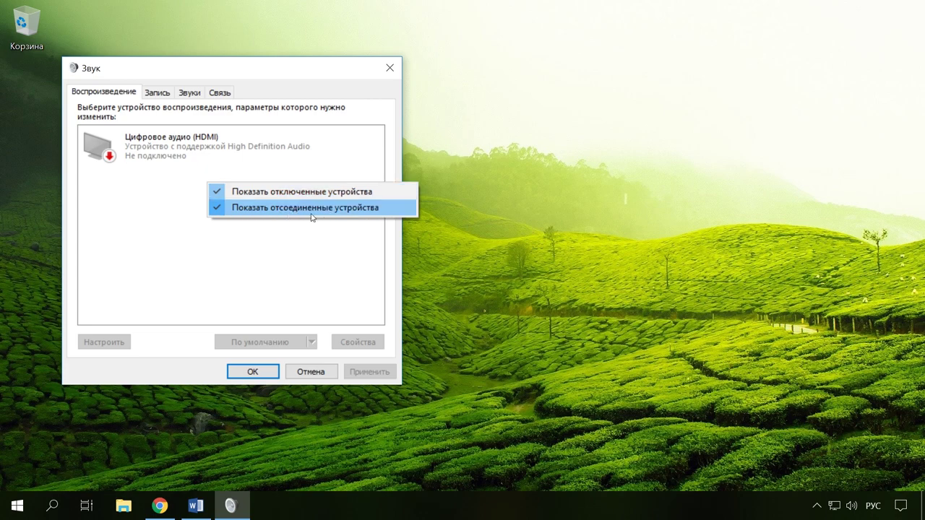
Review the recording devices, the communications volume options and the available sound schemes, keeping the "По умолчанию" scheme.
click(153, 95)
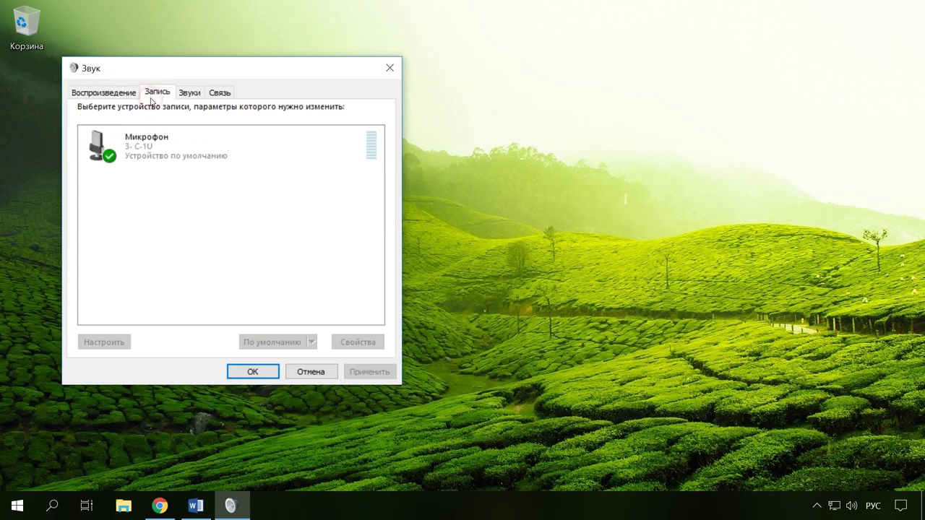
click(221, 93)
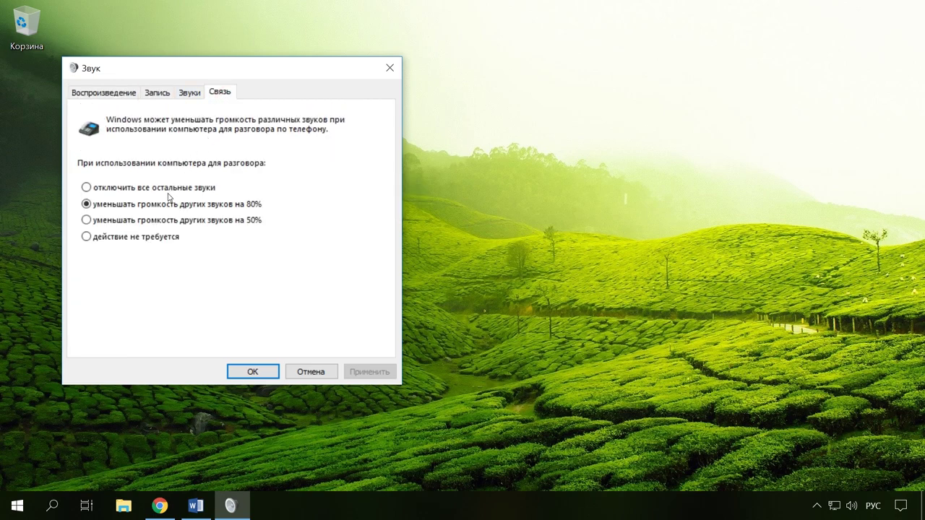
click(191, 94)
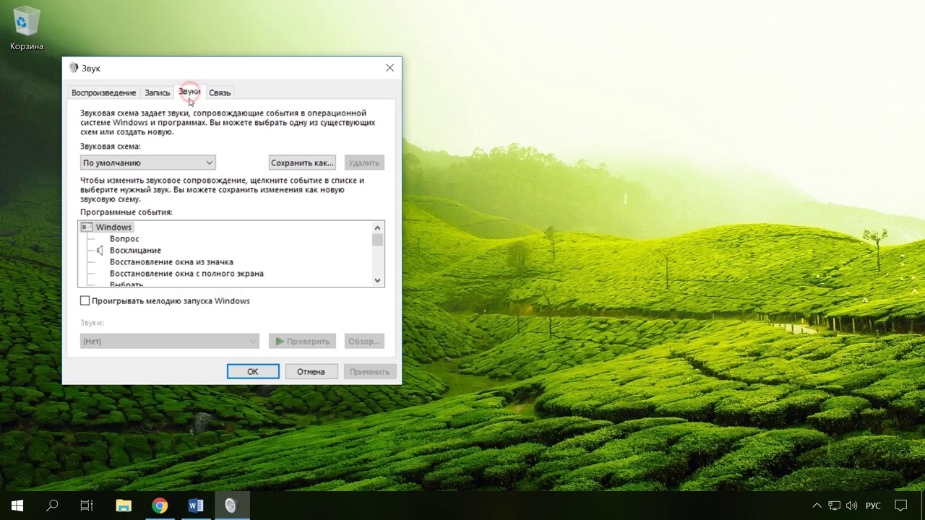
click(207, 164)
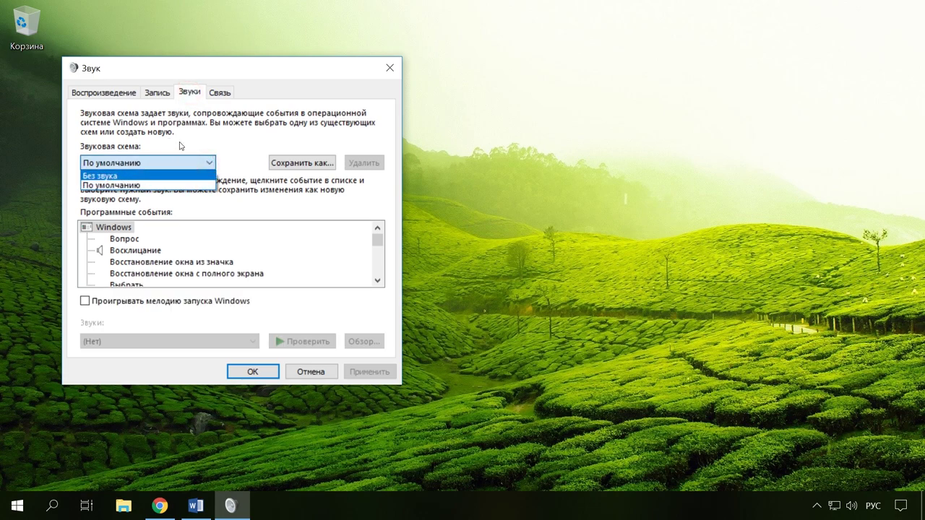
click(186, 144)
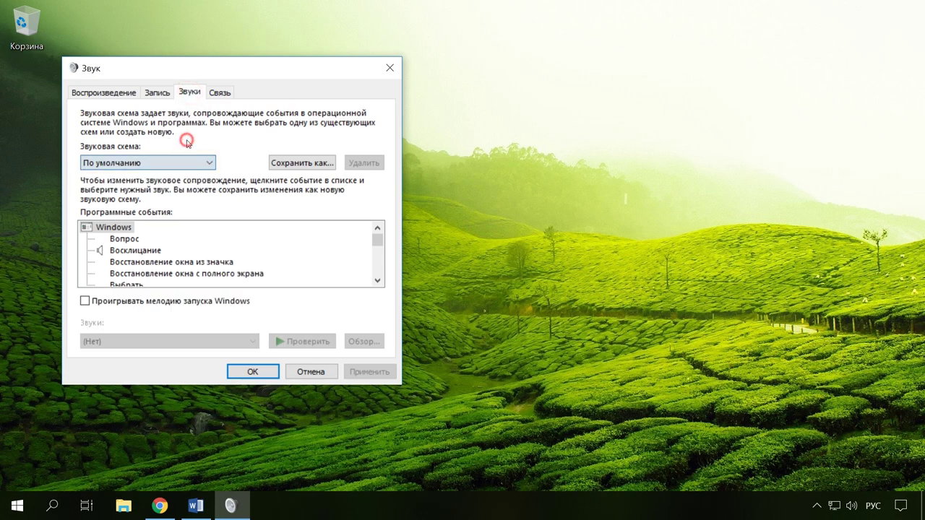
Set the sound communications behaviour to "действие не требуется", apply the change and close the sound settings.
click(225, 98)
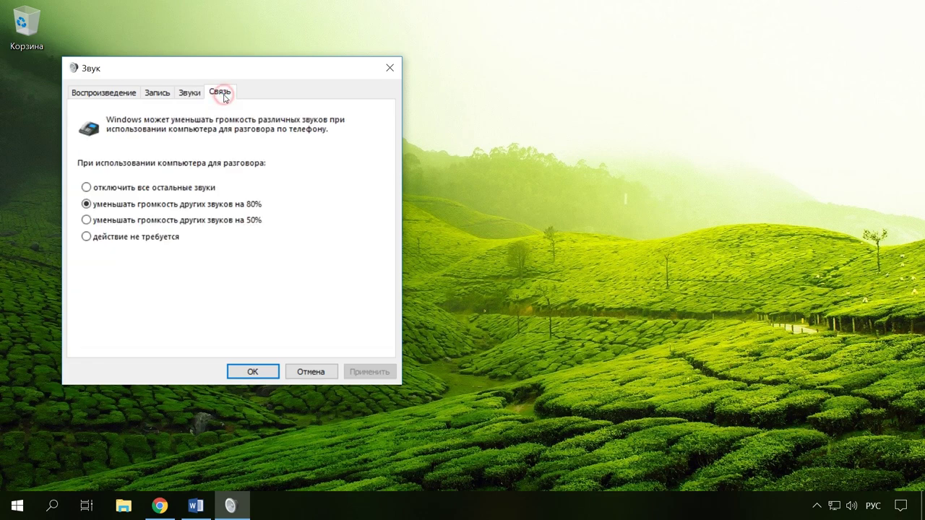
click(135, 242)
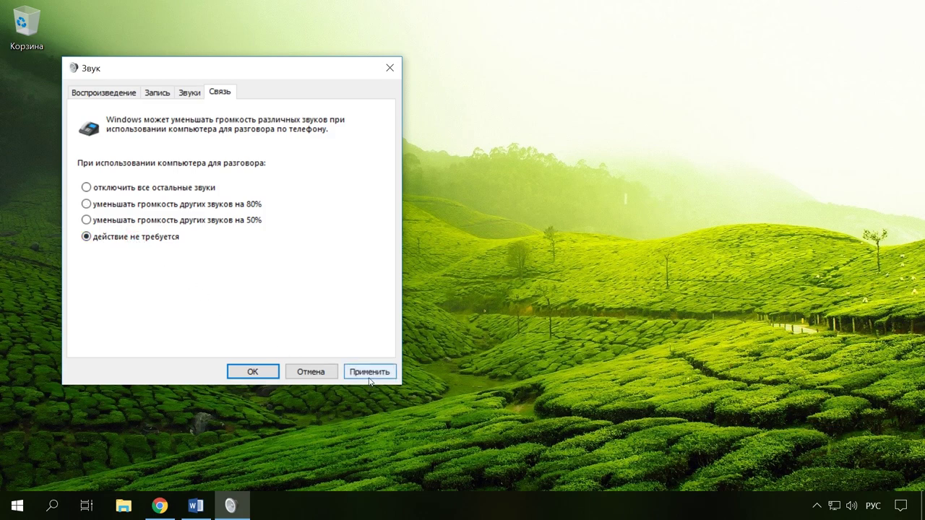
click(369, 373)
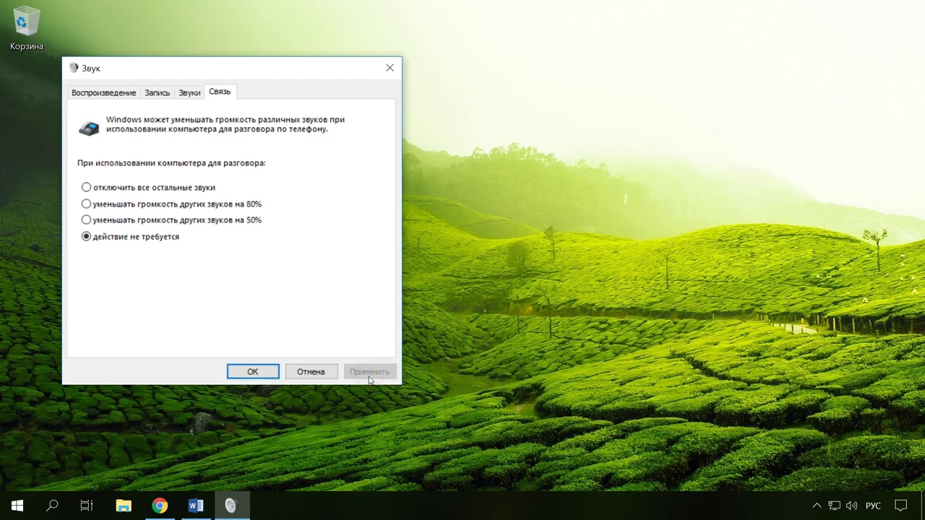
click(389, 67)
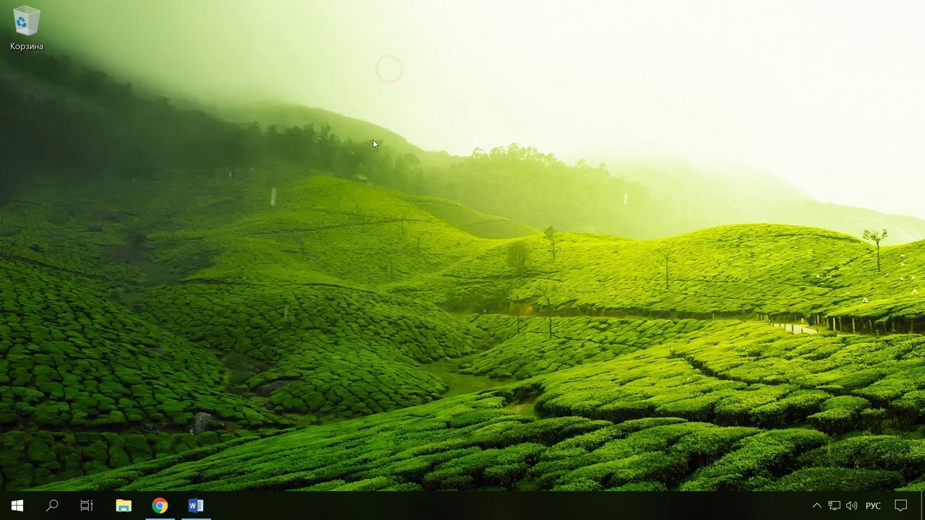
Search Windows for "слу" and open the Services console by running services.msc.
click(201, 414)
click(57, 501)
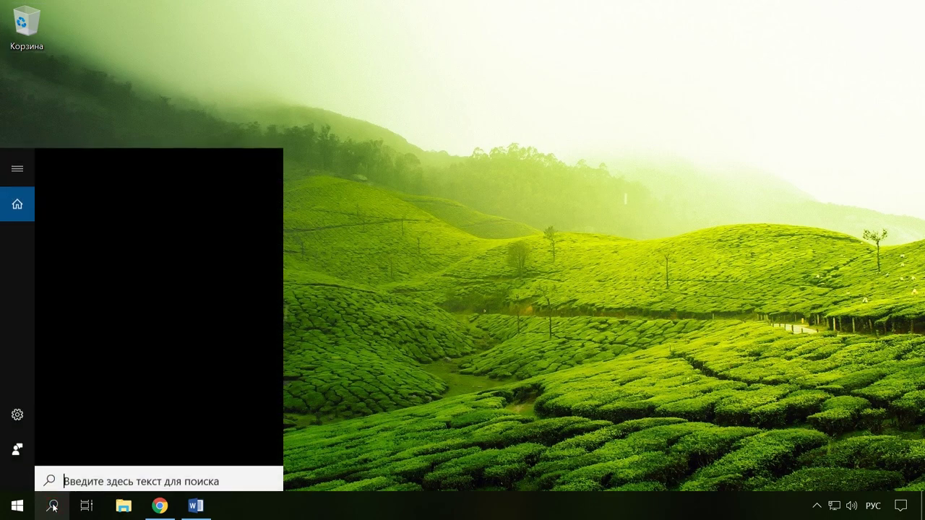
text(слу)
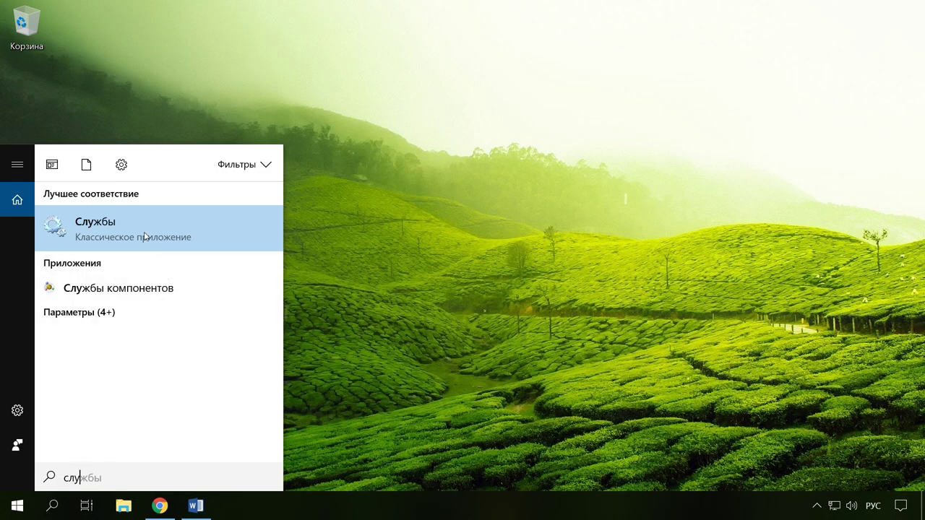
key(super+r)
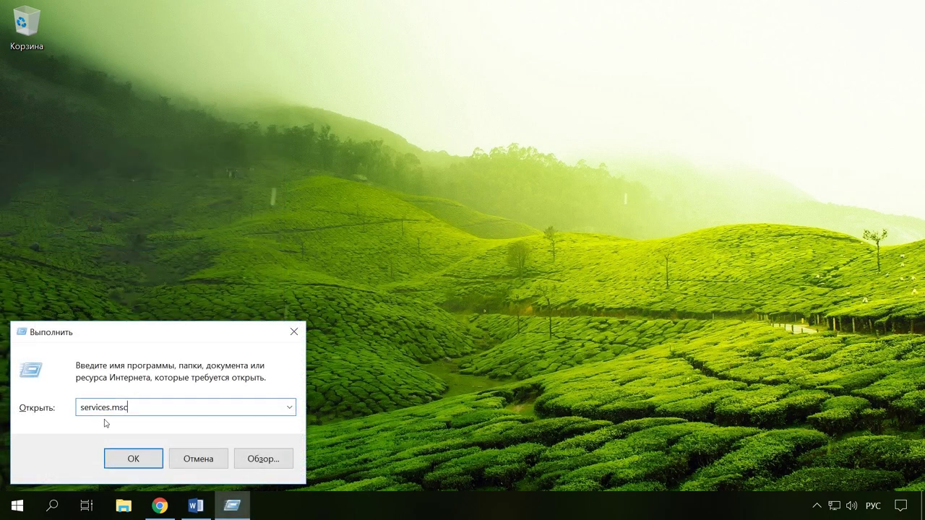
click(141, 460)
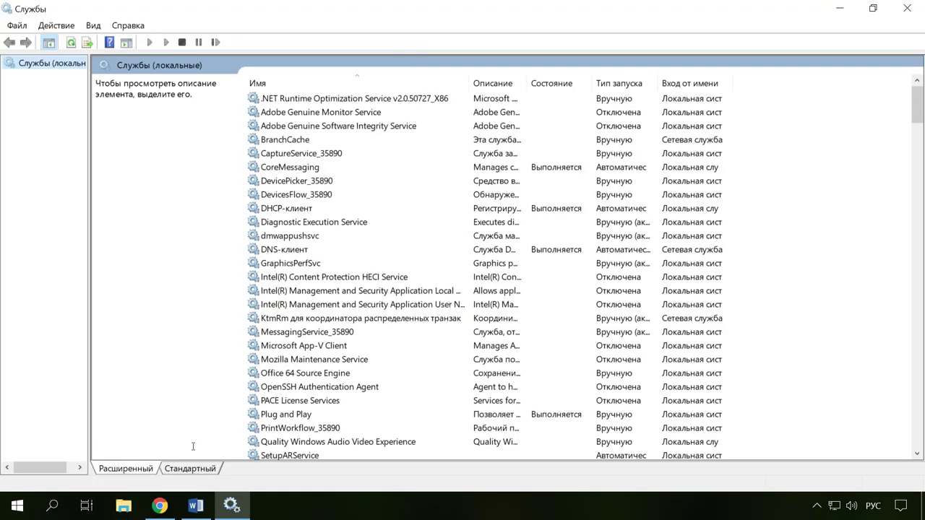
Find the Windows Audio service, check its status and open its properties to examine the startup type.
scroll(303, 286, down, 5)
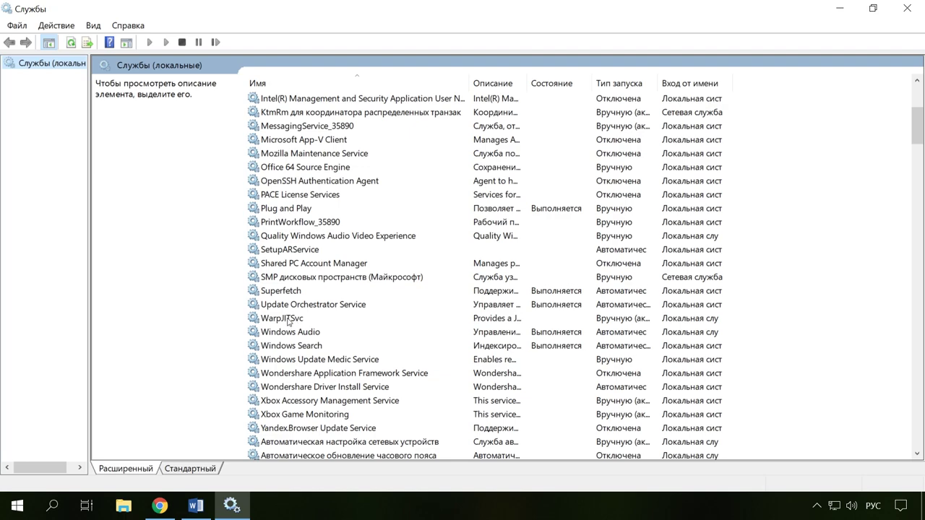
click(293, 333)
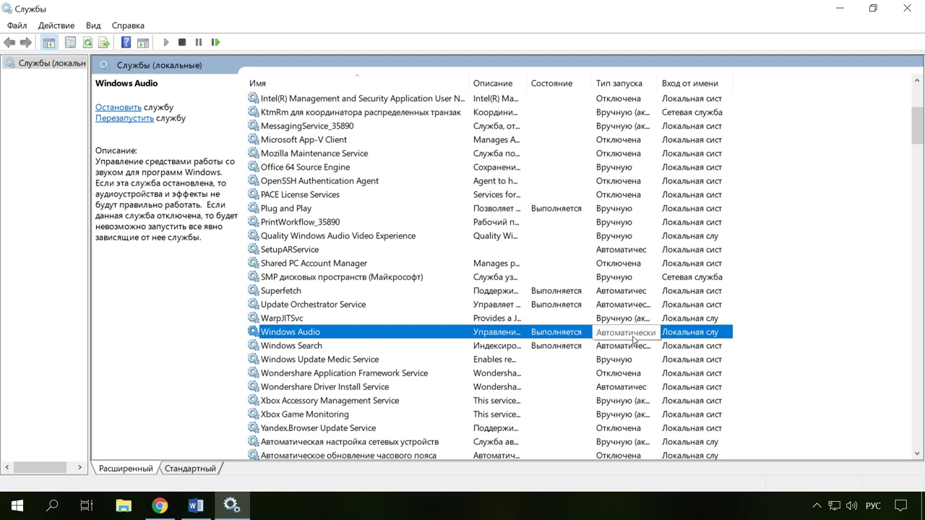
right_click(314, 334)
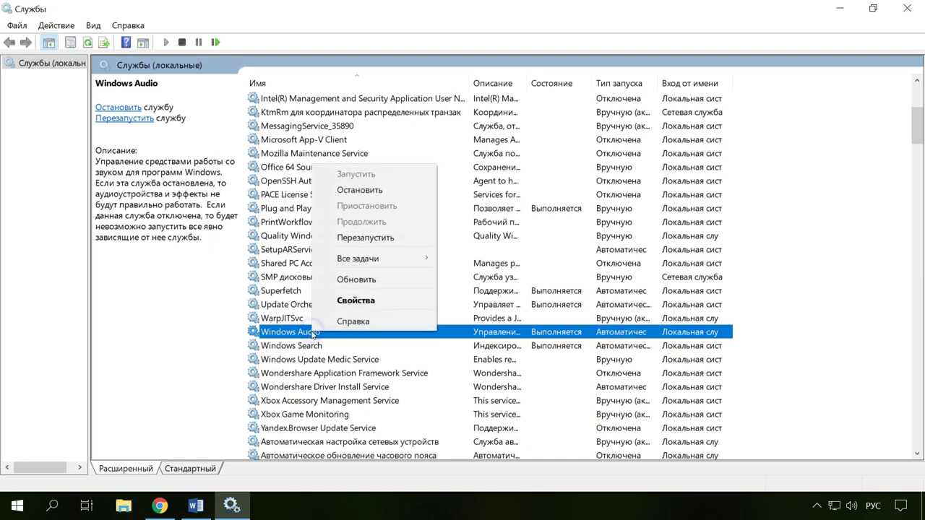
click(364, 299)
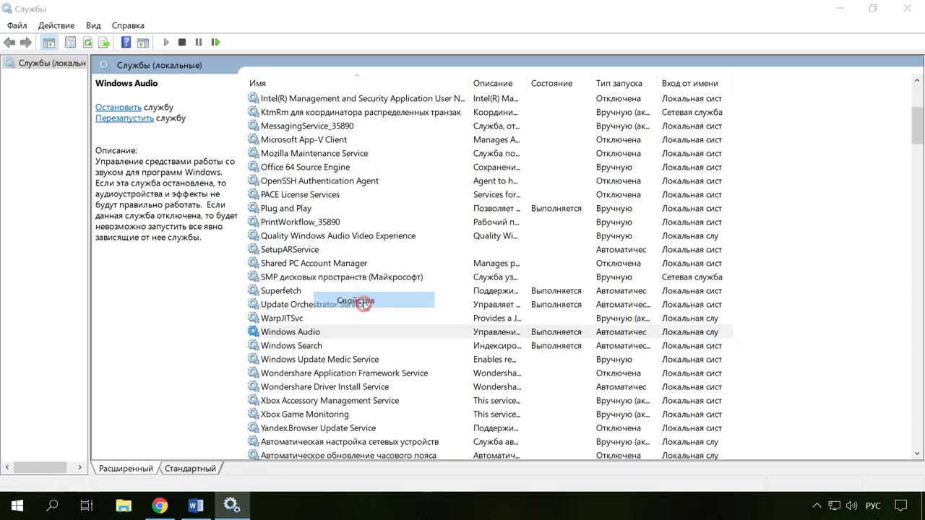
click(477, 251)
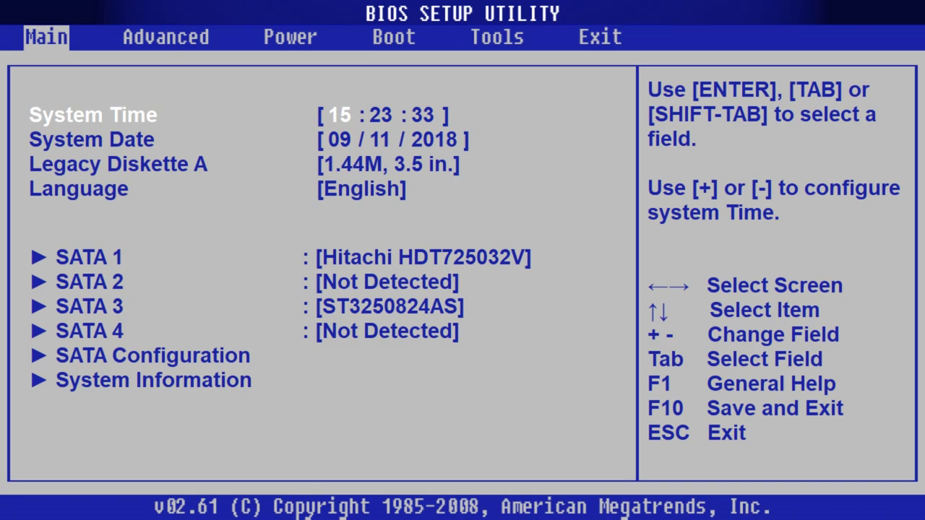
In the BIOS Setup Utility, open Onboard Devices Configuration under the Advanced settings and check the High Definition Audio controller setting.
key(Right)
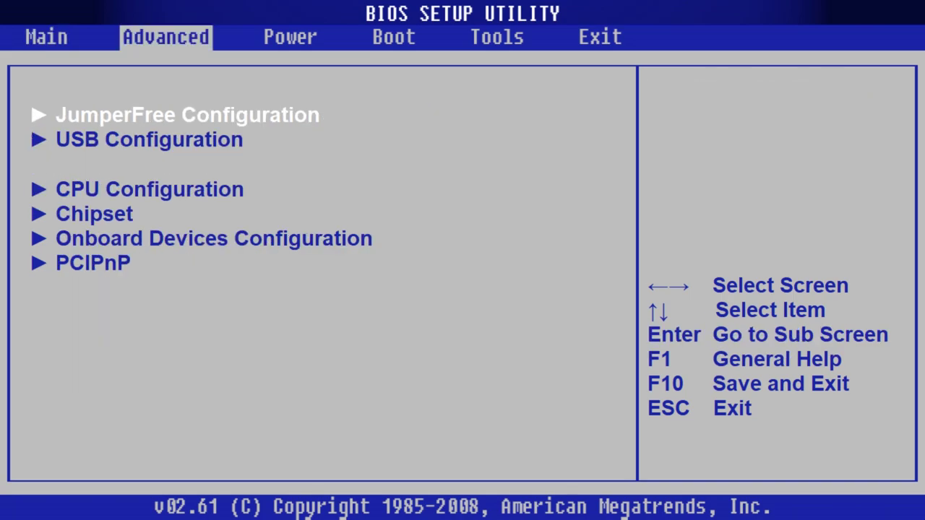
key(Return)
key(Escape)
key(Down)
key(Return)
key(Escape)
key(Down)
key(Down)
key(Return)
key(Escape)
key(Down)
key(Return)
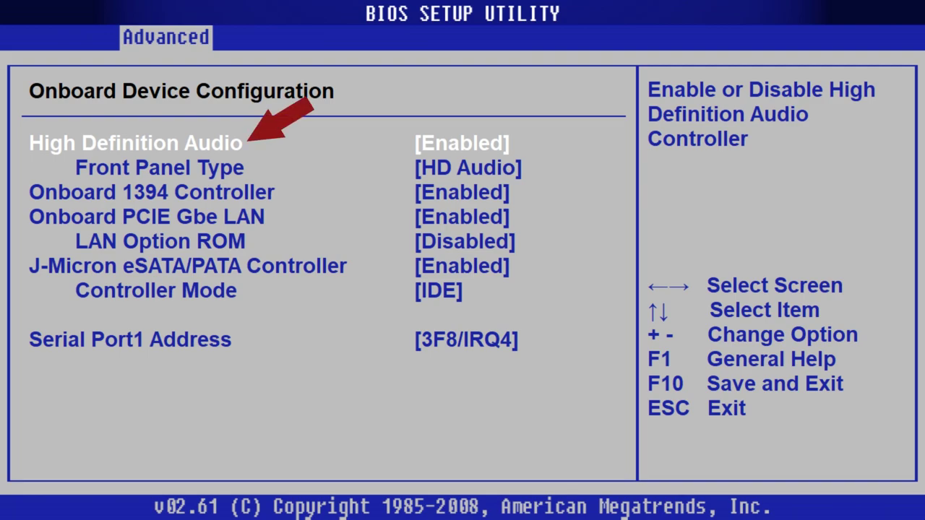